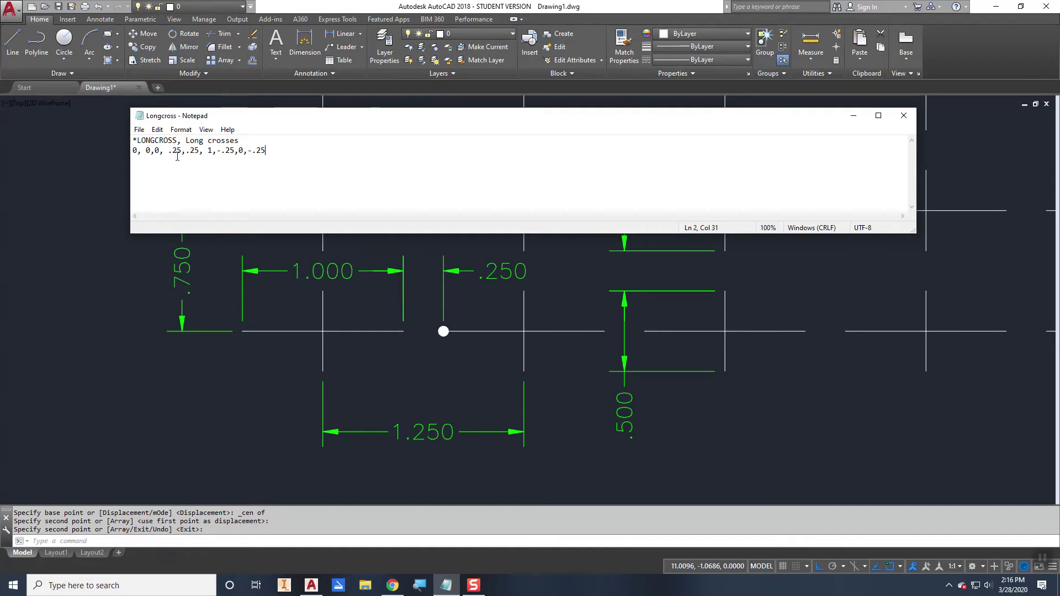
- In the Longcross file in Notepad, set the horizontal line definition's row offset to .0,.75
click(430, 285)
middle_drag(429, 315, 429, 354)
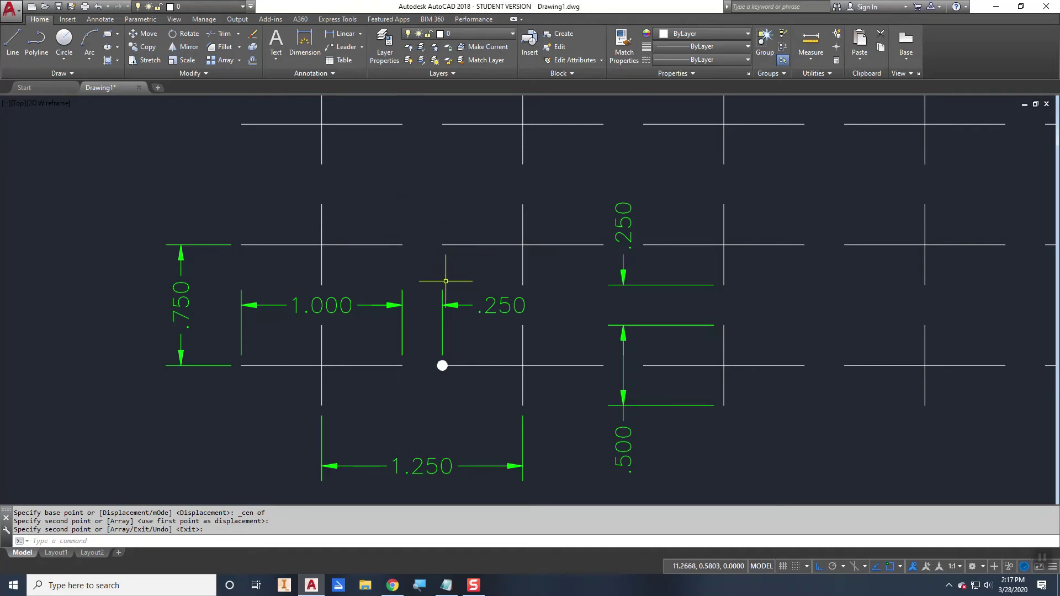
click(446, 585)
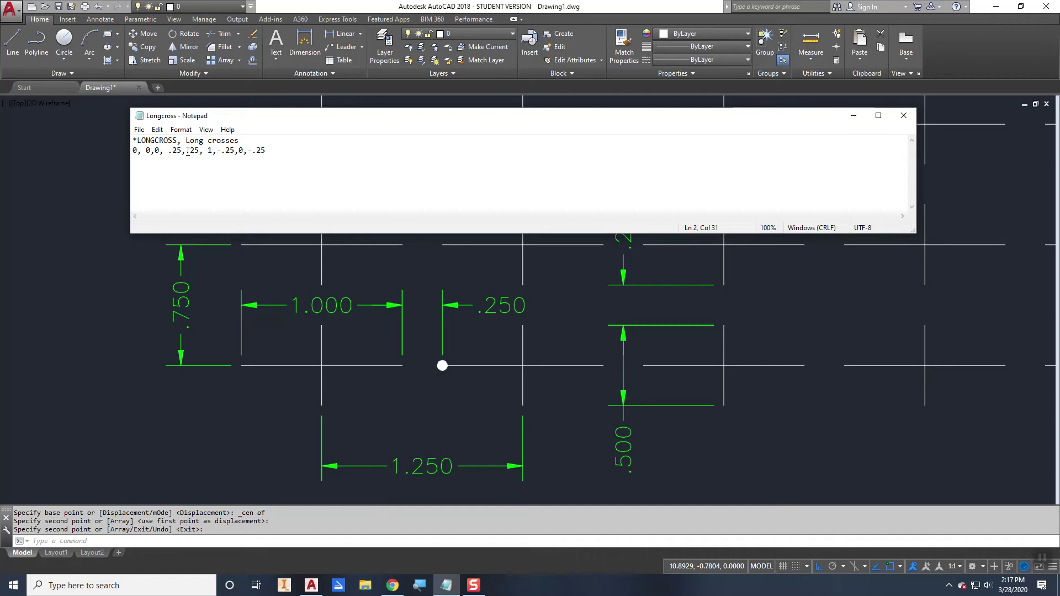
key(BackSpace)
key(BackSpace)
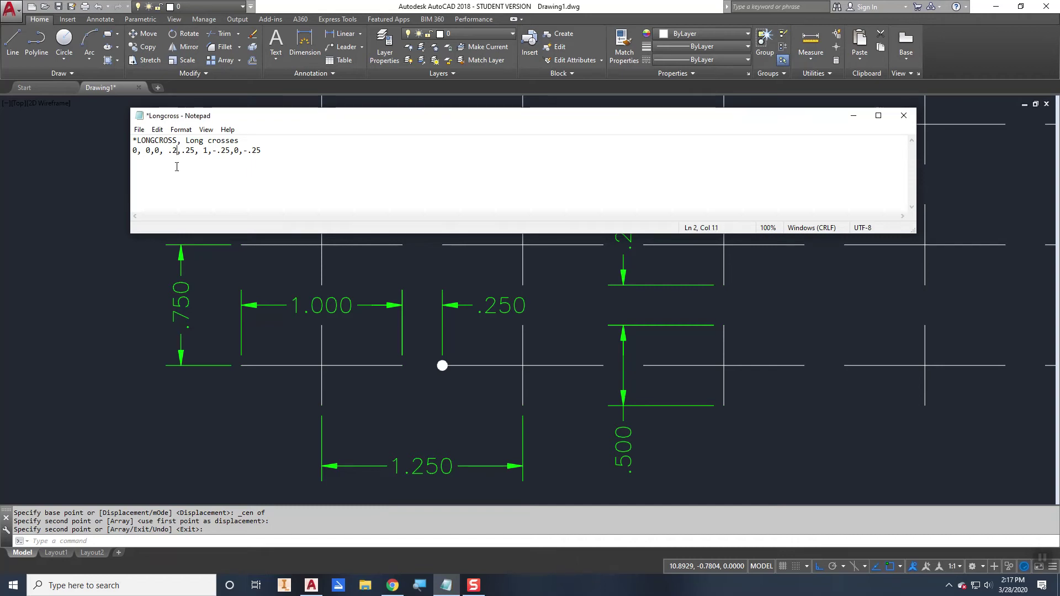
text(0)
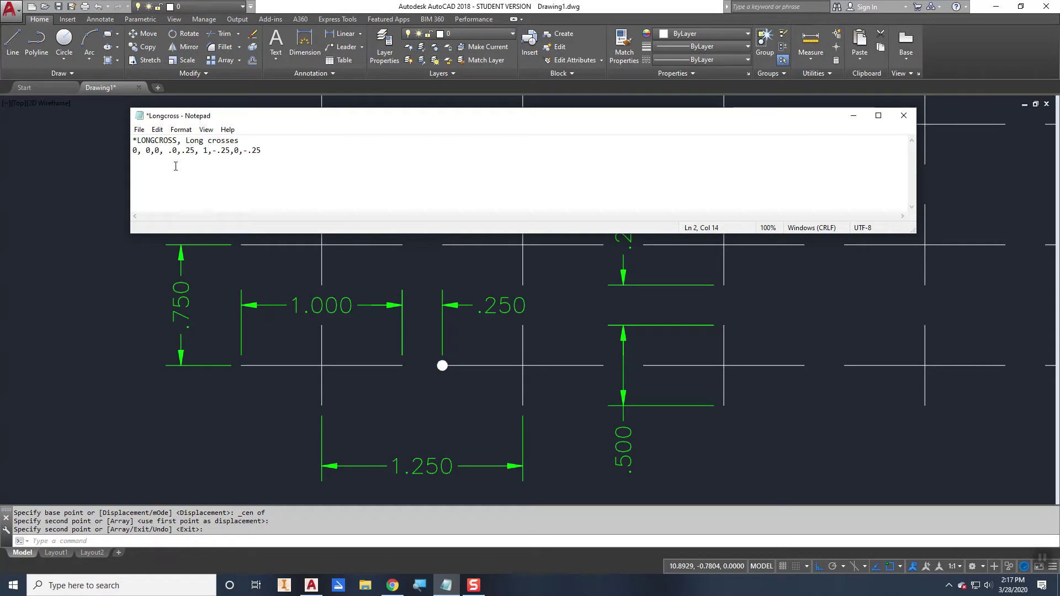
key(BackSpace)
text(7)
- Trim the definition's dash values to 1,-.25, then save the pattern file with a new line at its end
drag(230, 153, 291, 149)
key(BackSpace)
key(Return)
click(138, 131)
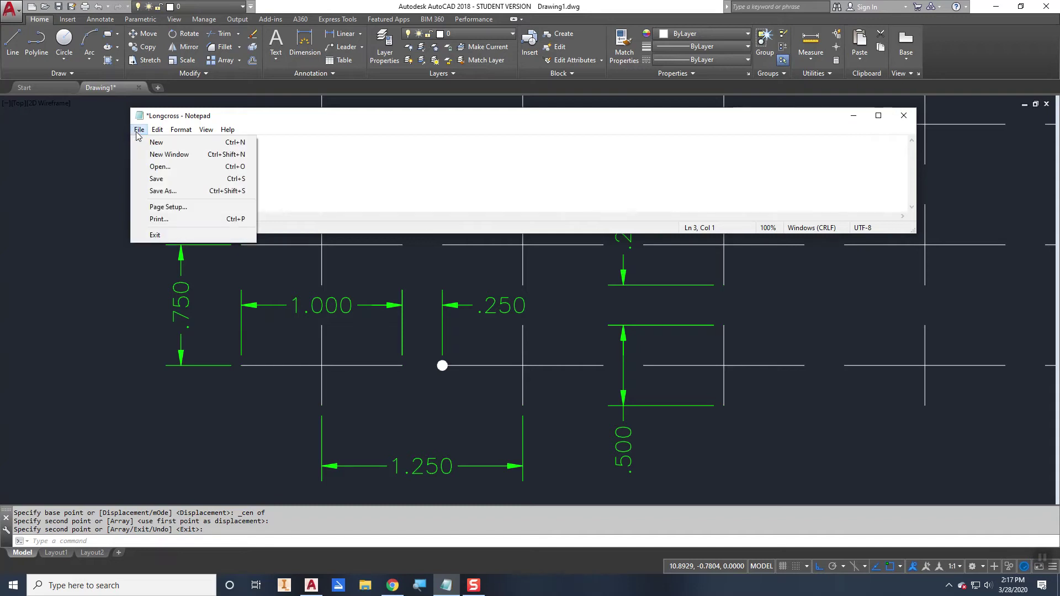
click(158, 178)
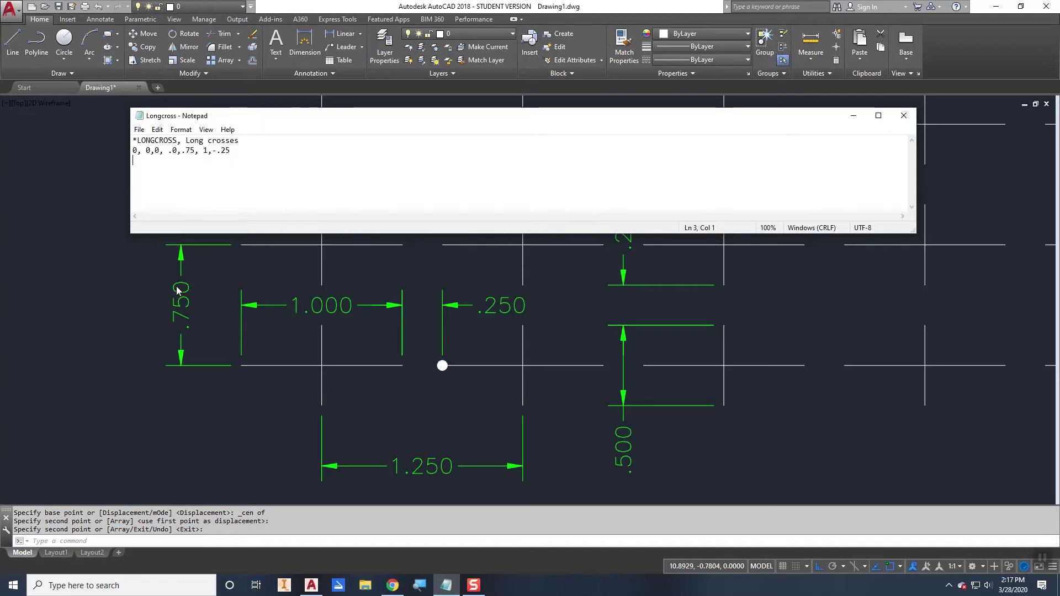
- In AutoCAD, hatch the large circle with the LONGCROSS pattern at scale 1
click(127, 274)
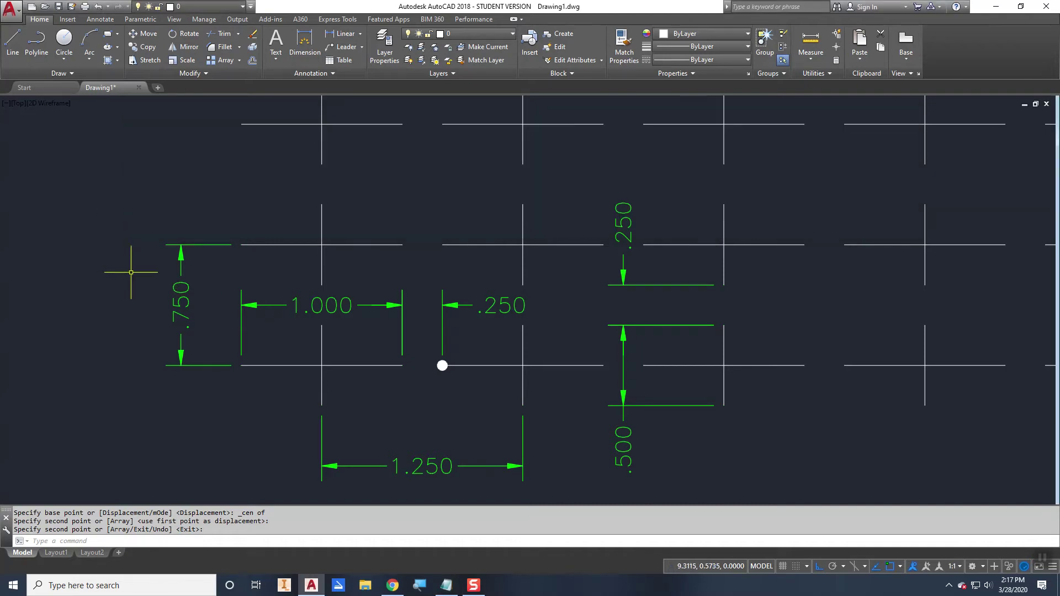
scroll(130, 276, down, 3)
middle_drag(130, 276, 478, 276)
scroll(472, 280, down, 4)
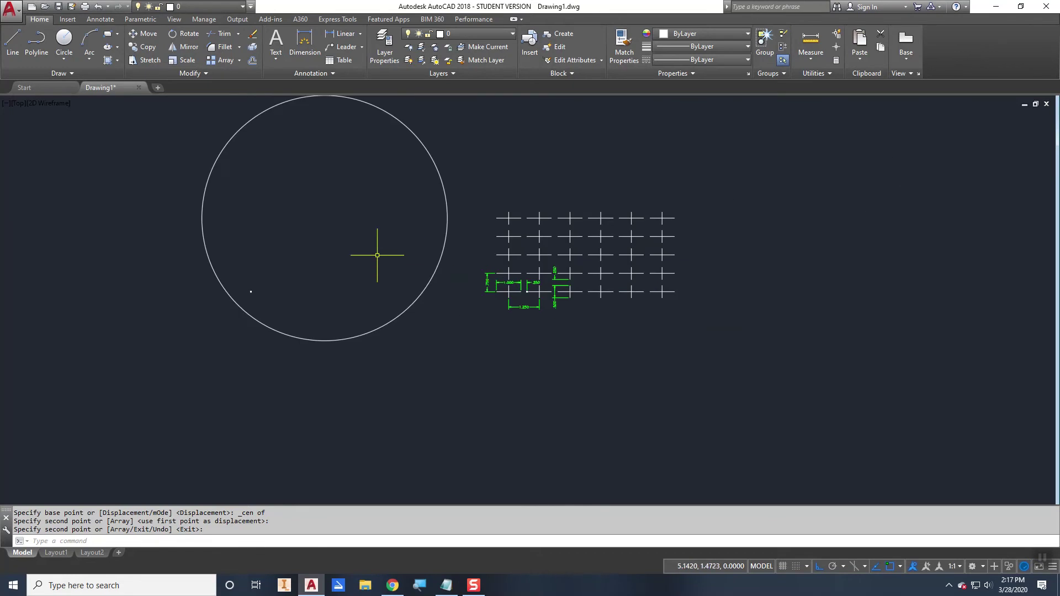
middle_drag(294, 284, 254, 338)
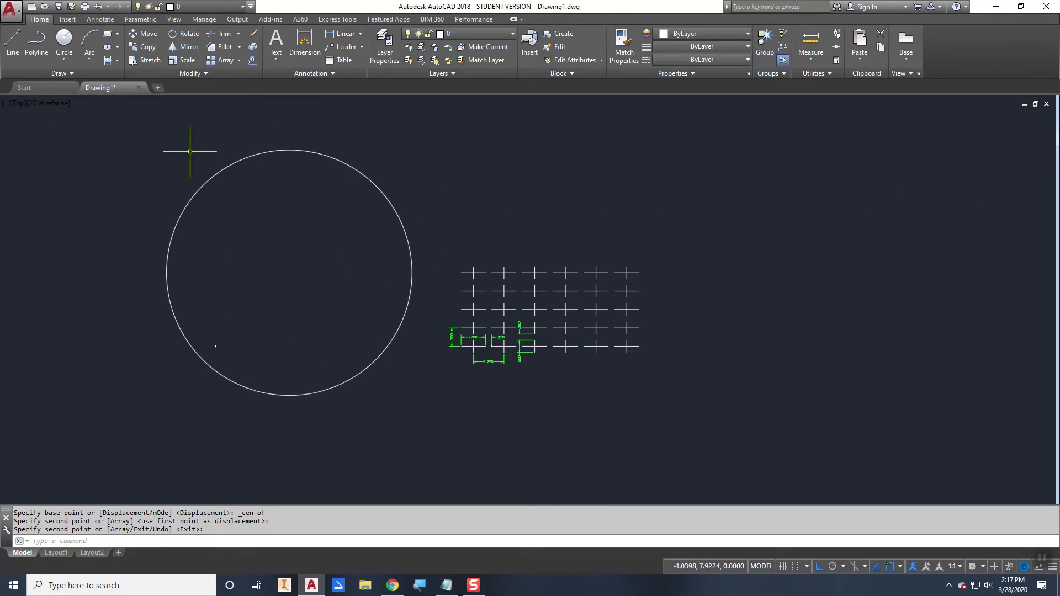
click(109, 60)
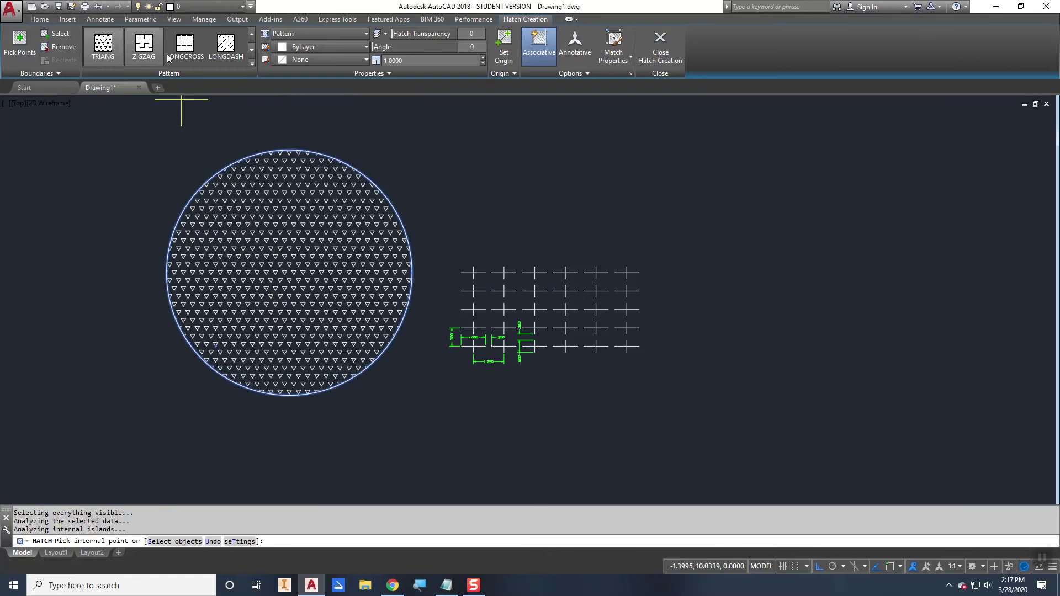
click(224, 47)
click(199, 53)
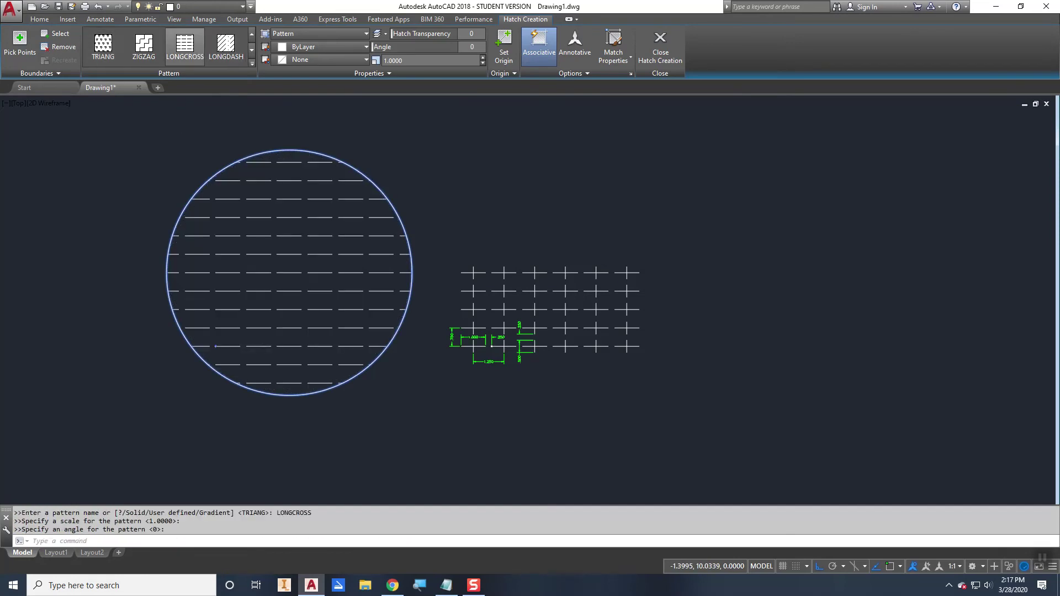
key(Return)
scroll(182, 358, up, 4)
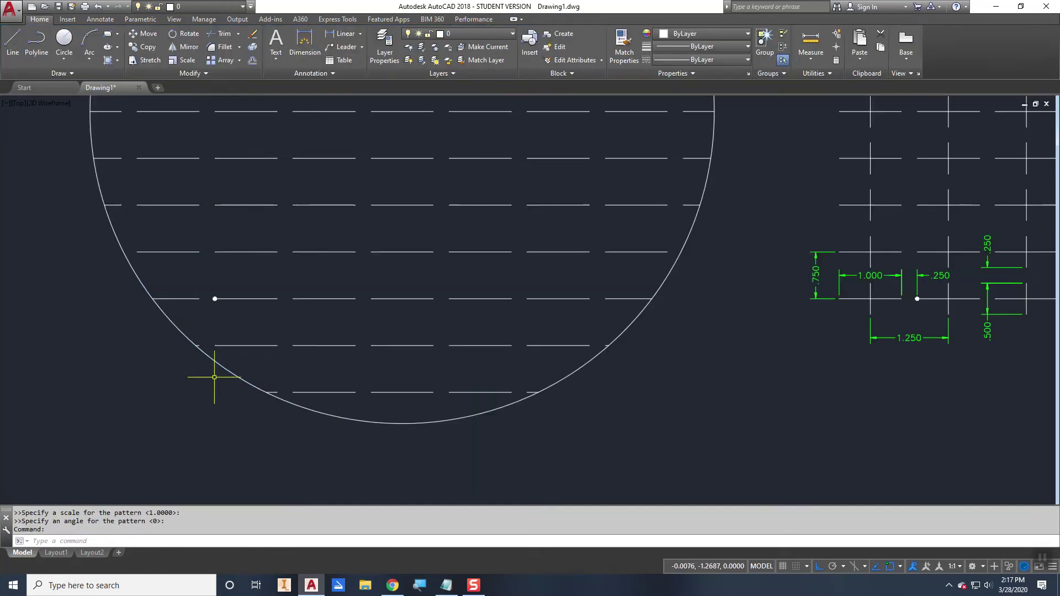
- Start a second line definition at a 90 degree angle in the Longcross file in Notepad
scroll(525, 343, down, 2)
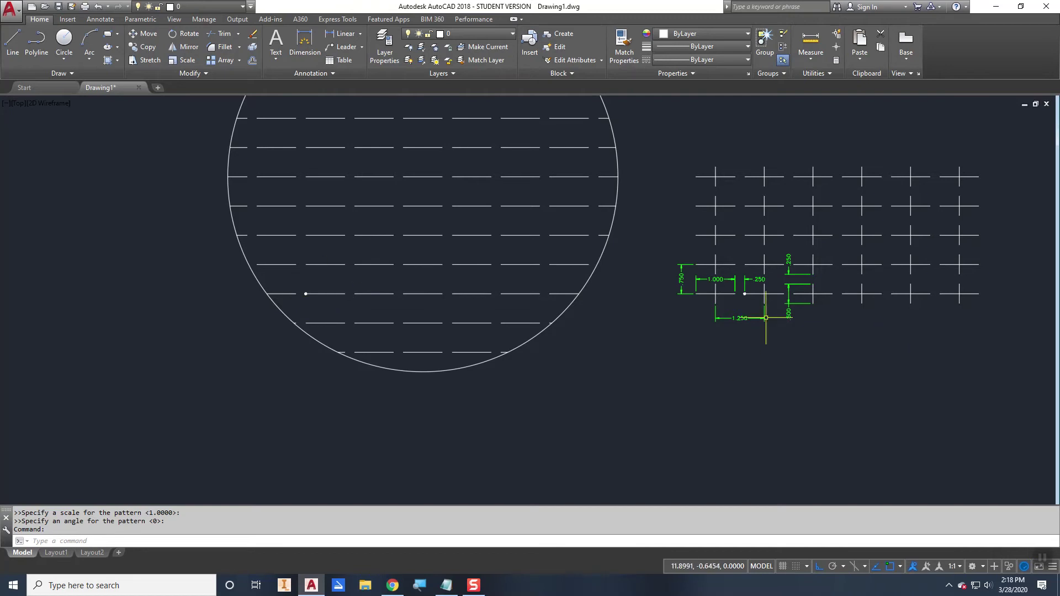
scroll(771, 297, up, 2)
scroll(770, 297, up, 2)
middle_drag(764, 310, 485, 373)
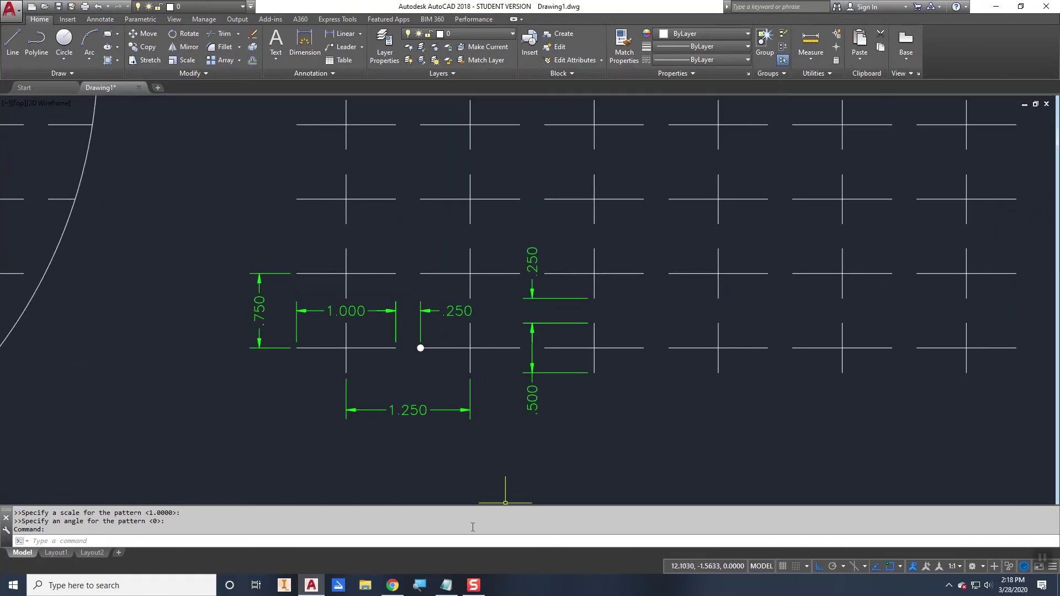
click(454, 584)
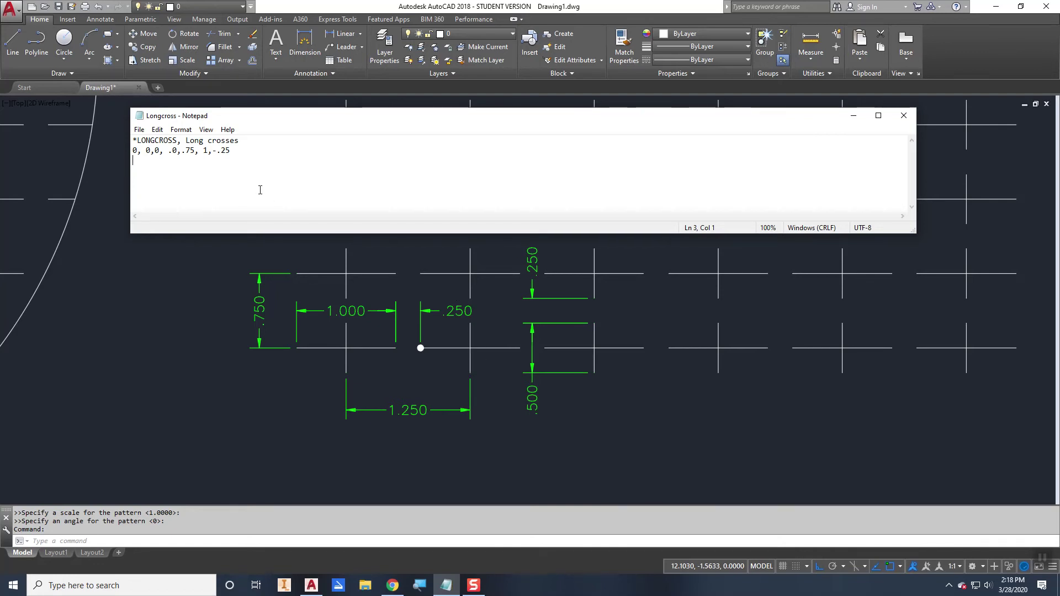
text(90,)
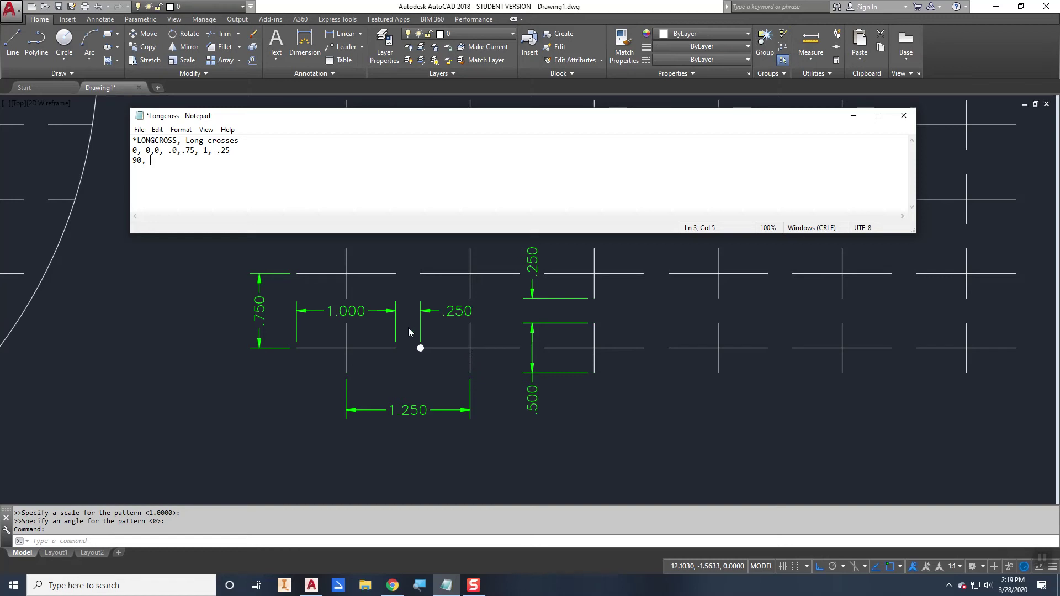
- On the dim layer in AutoCAD, draw a line from the white origin dot to the lower end of the adjacent cross's vertical line
click(207, 274)
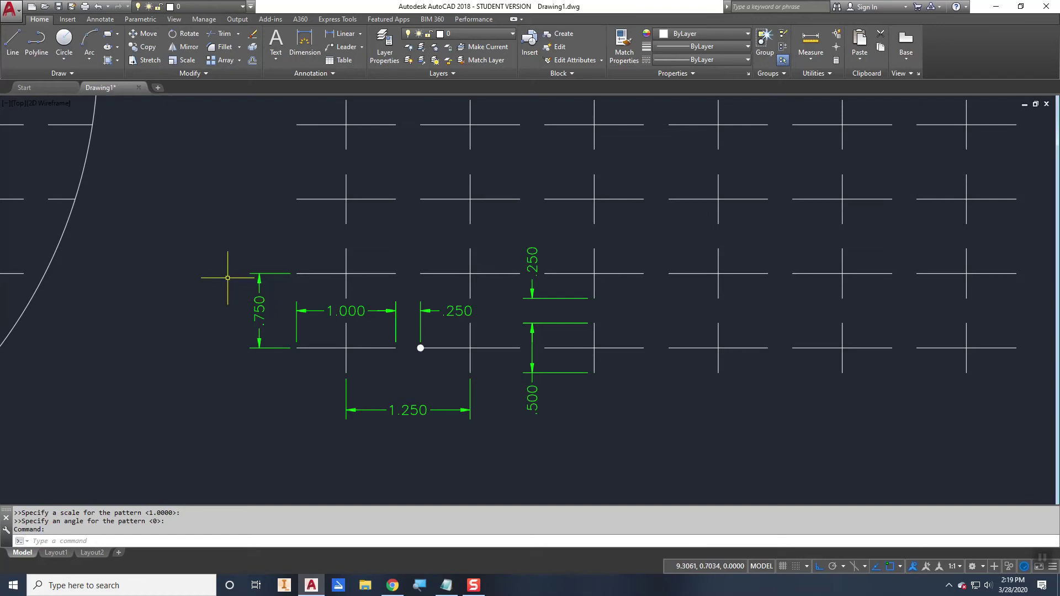
click(466, 34)
click(467, 74)
click(12, 43)
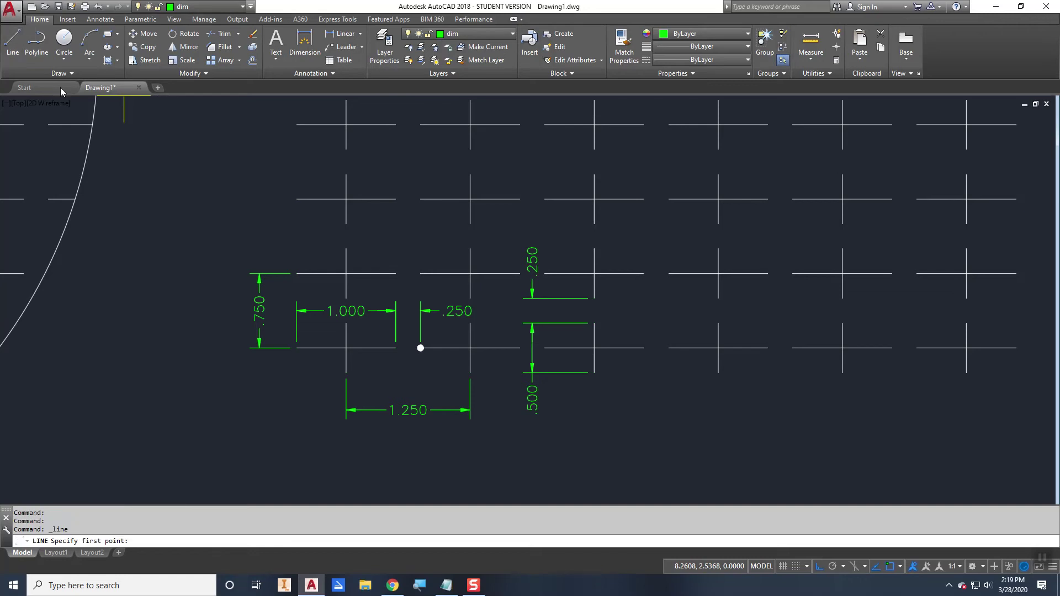
click(420, 348)
click(470, 372)
key(Return)
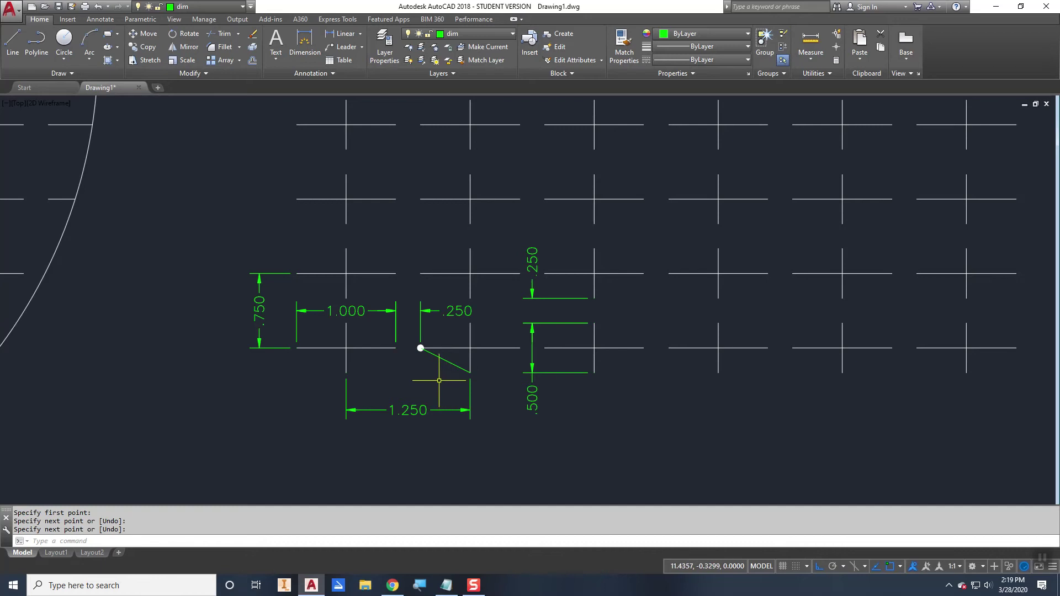
- List the diagonal line's properties and examine its Delta X and Delta Y values
click(445, 360)
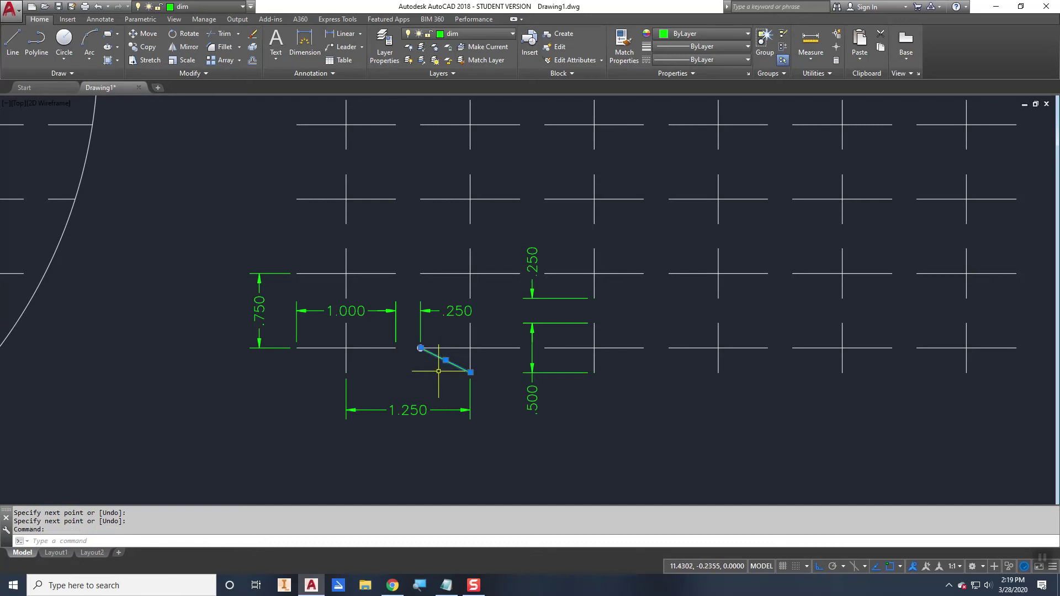
text(1)
key(Return)
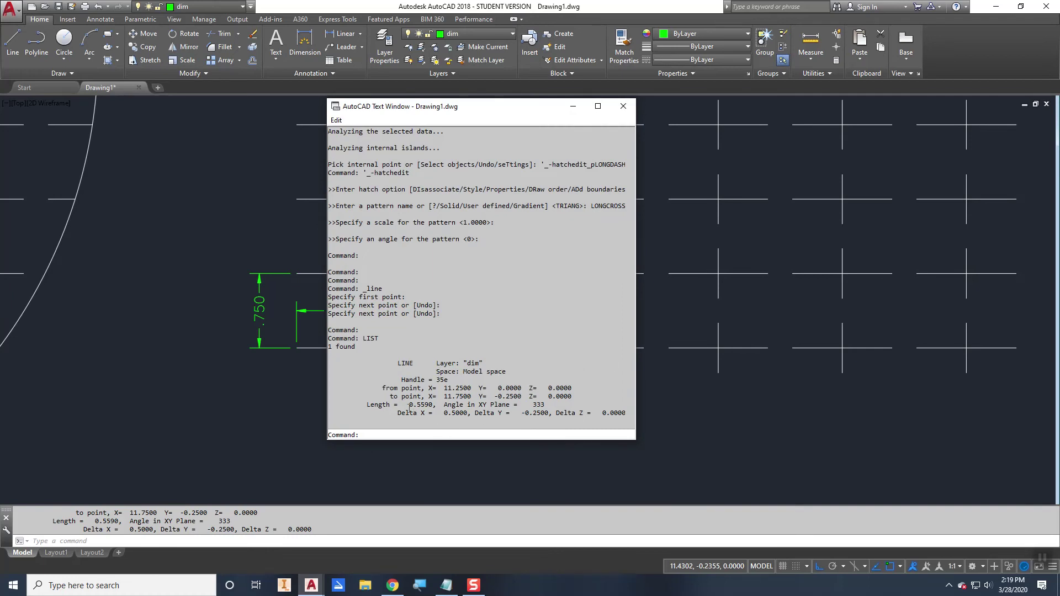
drag(398, 413, 459, 419)
click(466, 418)
drag(476, 413, 536, 414)
click(550, 414)
click(622, 106)
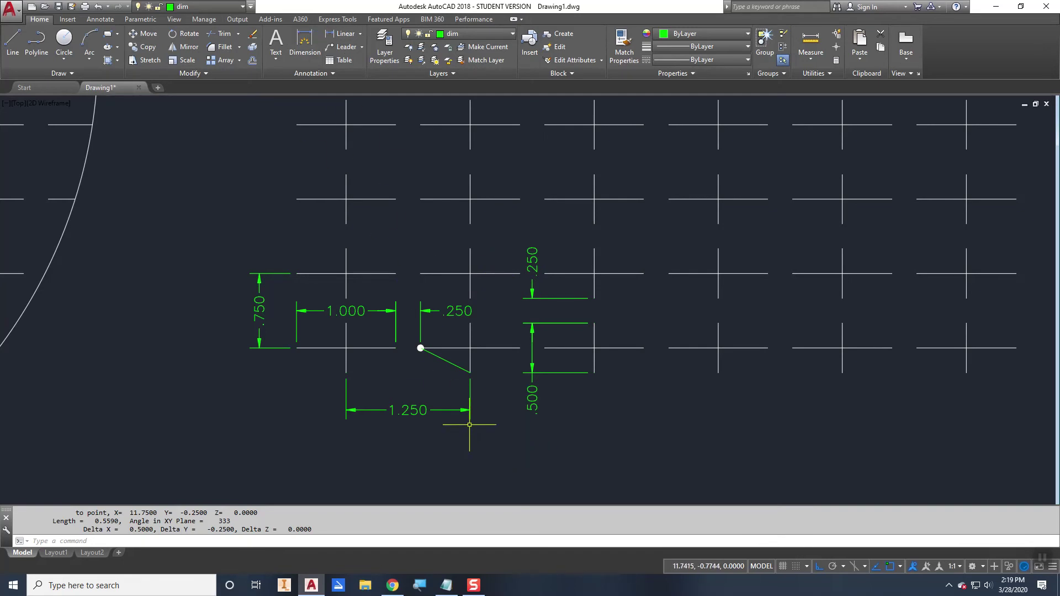
scroll(460, 401, up, 2)
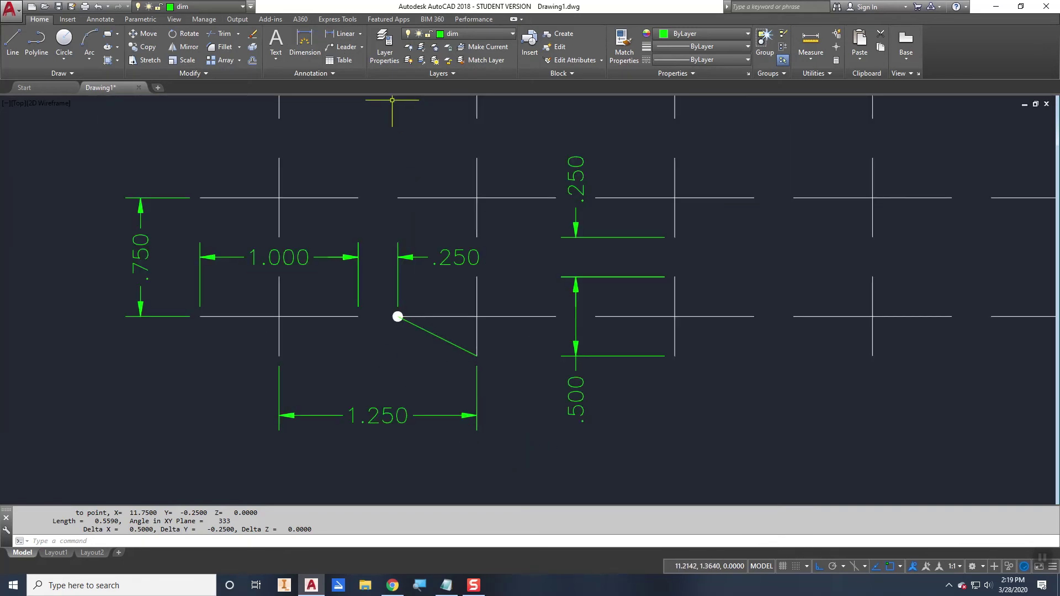
click(339, 42)
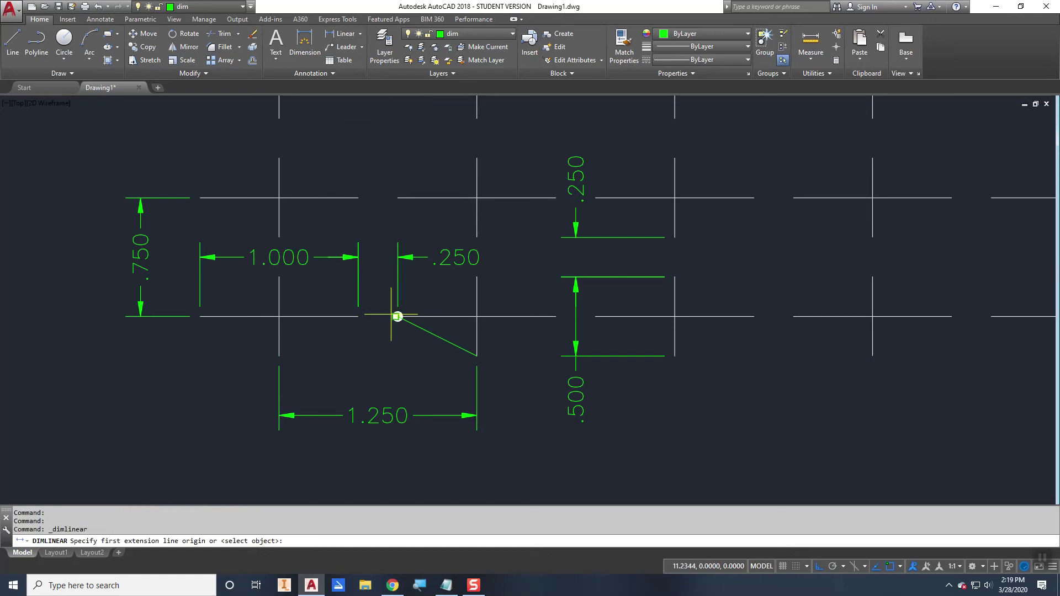
click(408, 332)
click(475, 356)
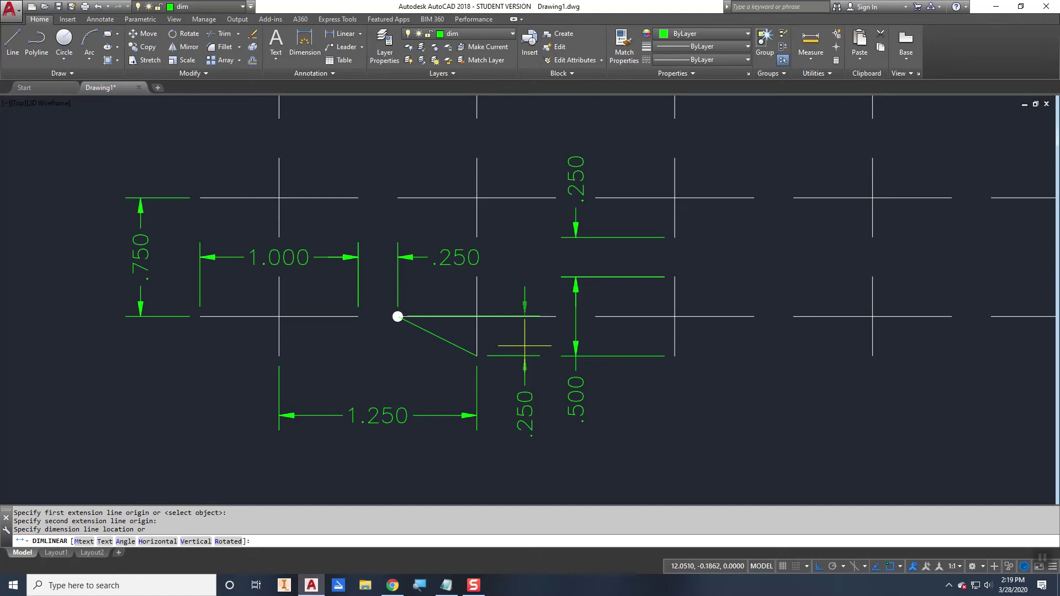
key(Escape)
key(Escape)
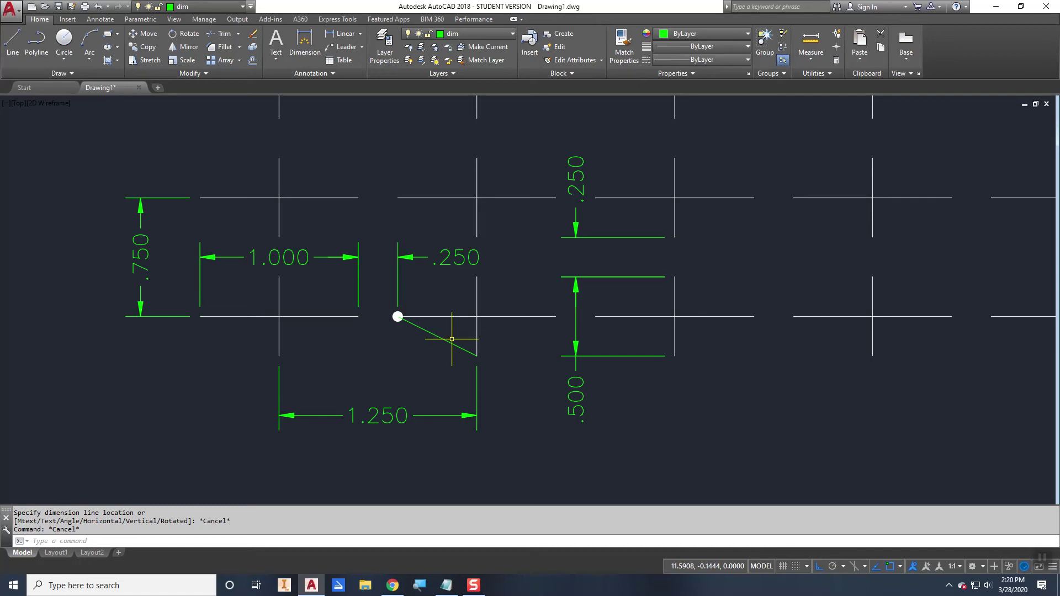
- Add the origin .5,-.25 to the 90 degree line definition in the Longcross file in Notepad
click(446, 585)
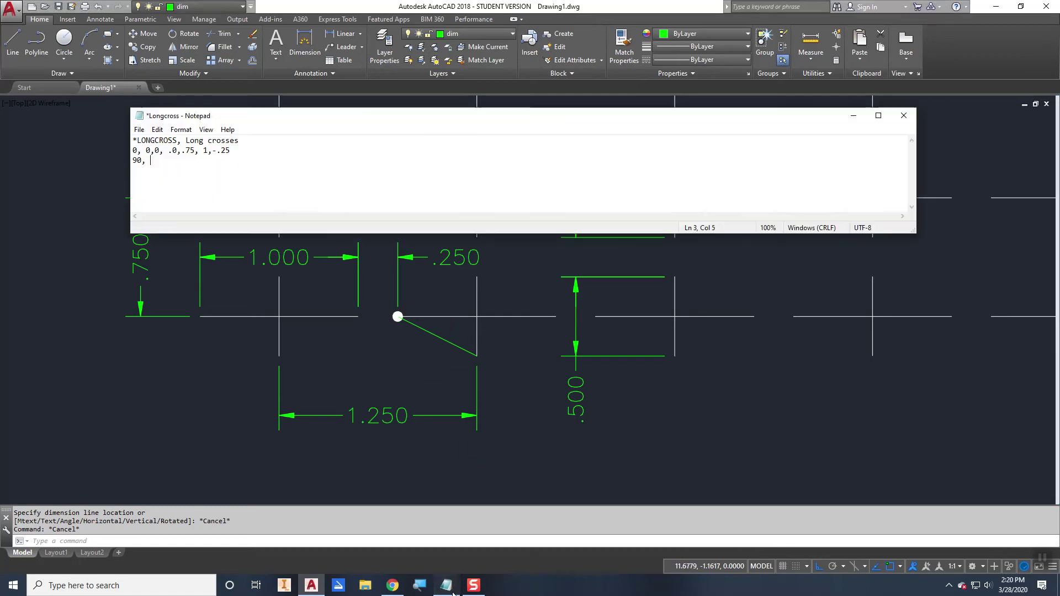
text(.5,)
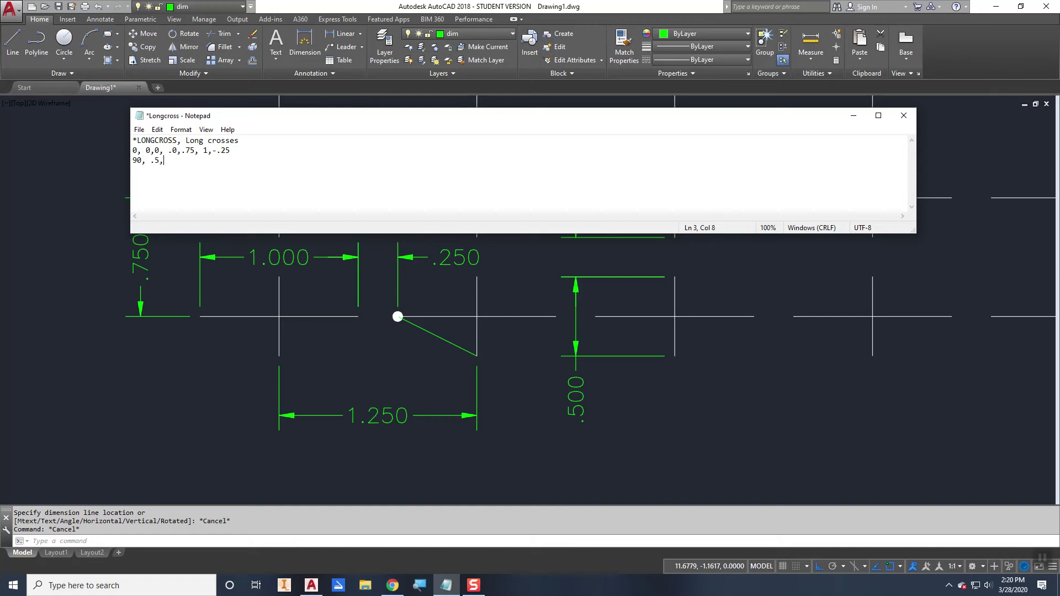
text(-.25,)
- Complete the 90 degree definition with offset 0,1.25 and dashes .5,-.25, end it with a new line, and save the file
scroll(243, 260, up, 1)
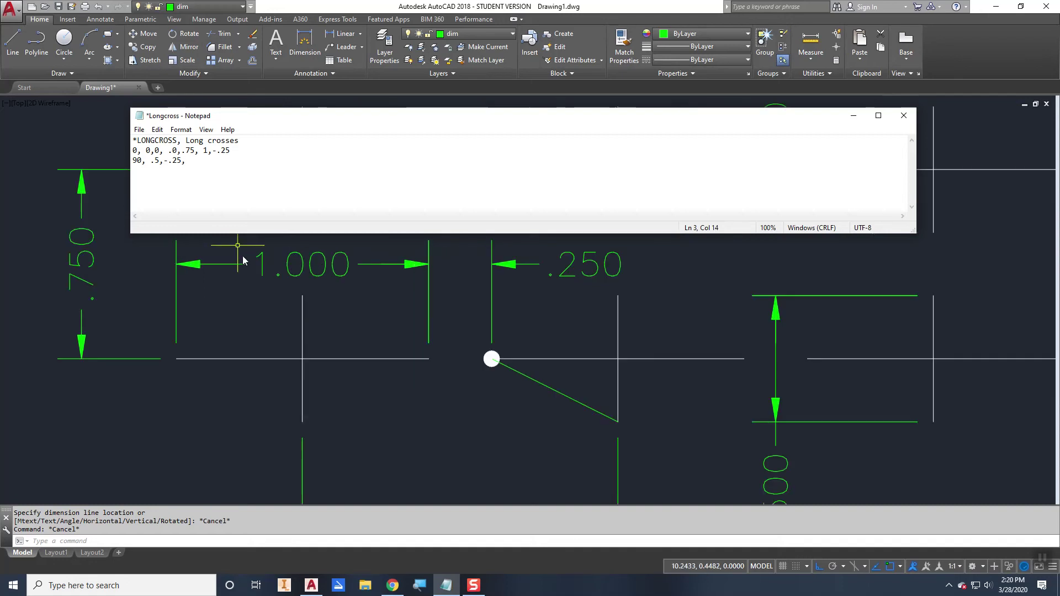
scroll(319, 320, up, 1)
scroll(319, 318, down, 3)
click(366, 302)
middle_drag(408, 271, 367, 317)
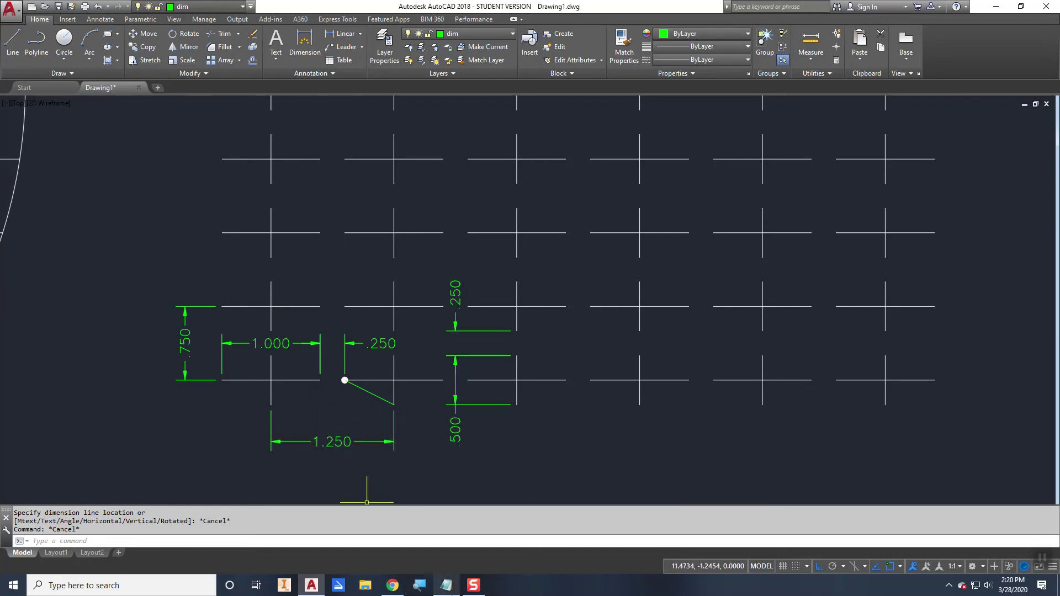
click(446, 585)
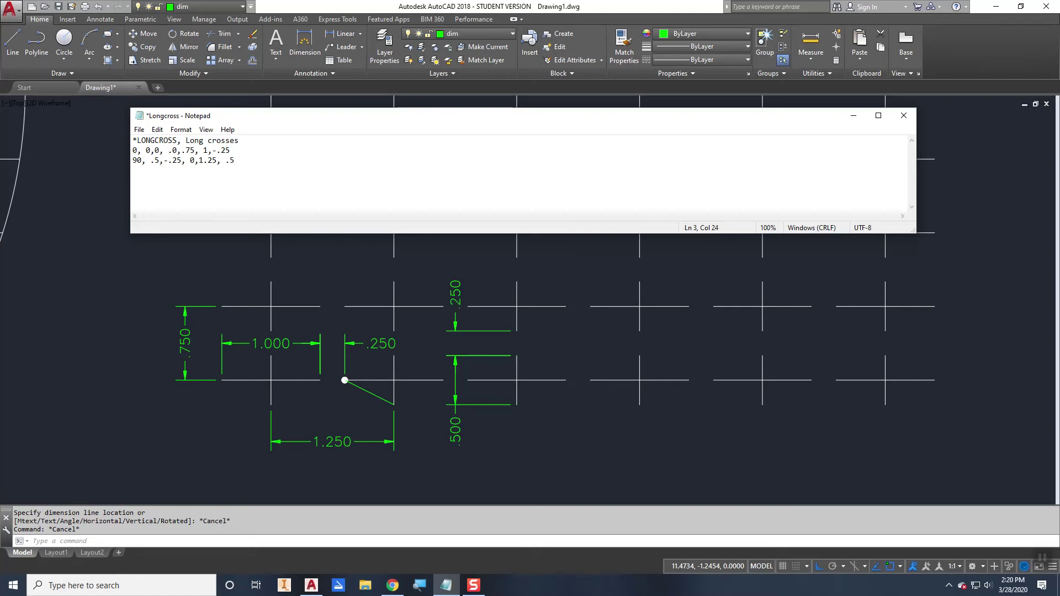
text(.25)
click(139, 129)
click(182, 180)
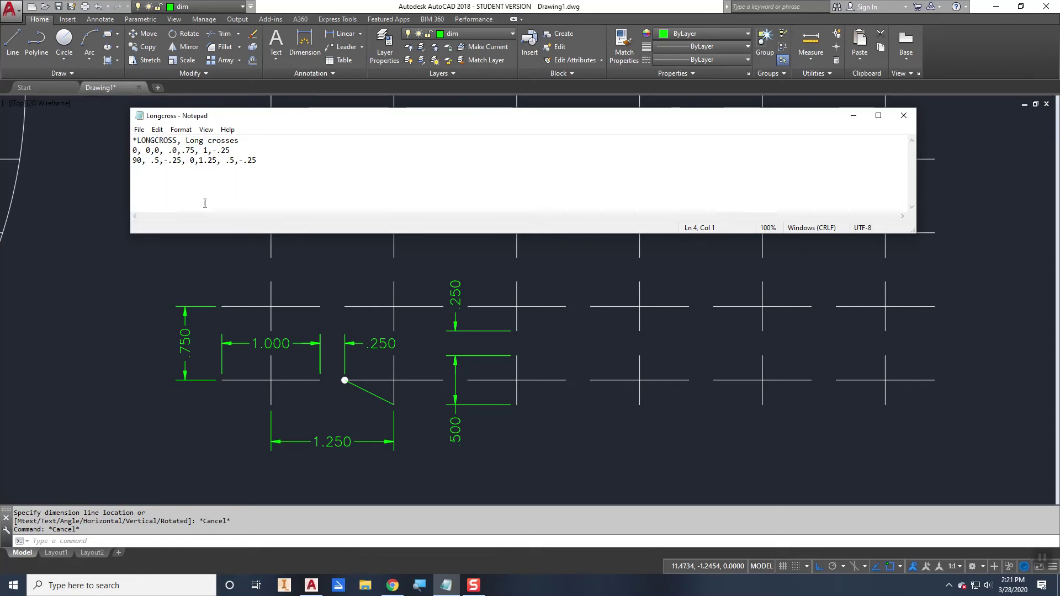
- In AutoCAD, reload the circle's hatch by switching its pattern to TRIANG and back to LONGCROSS
click(82, 201)
scroll(83, 201, down, 3)
middle_drag(82, 200, 735, 264)
scroll(474, 260, down, 2)
click(444, 244)
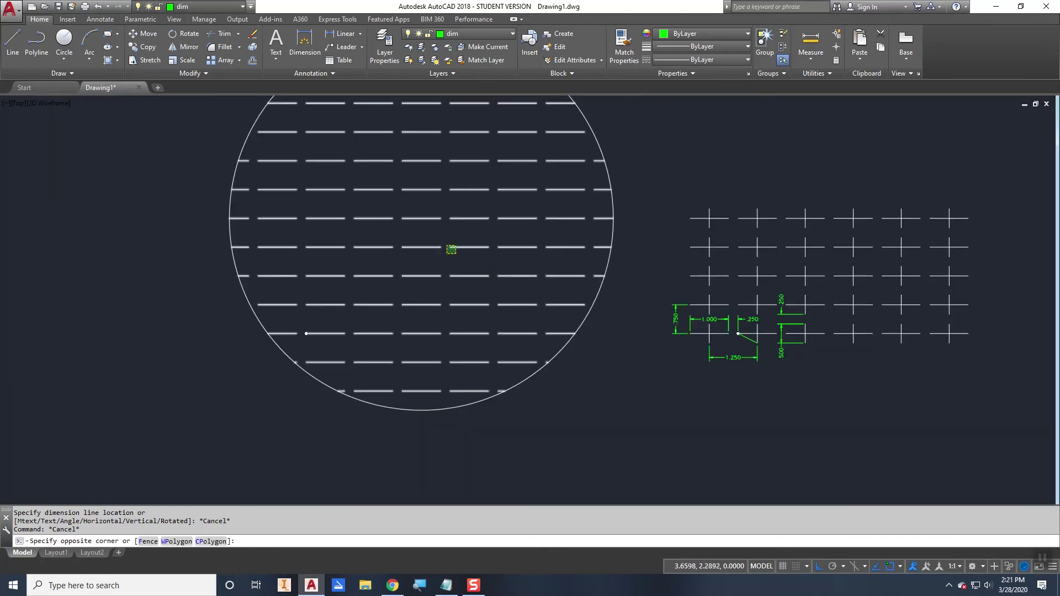
click(353, 244)
click(103, 43)
click(184, 43)
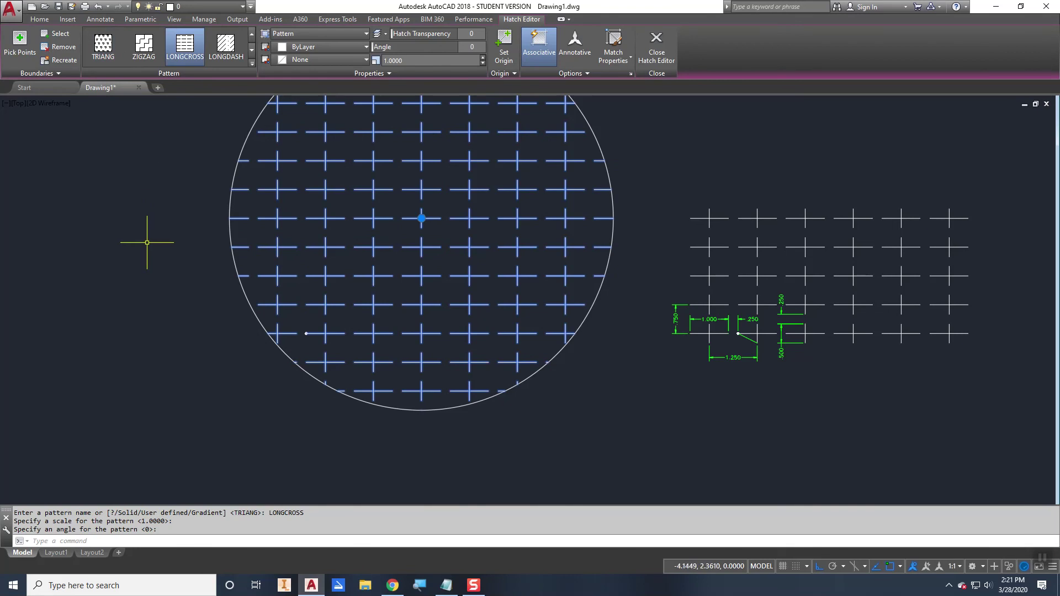
key(Escape)
scroll(381, 332, up, 2)
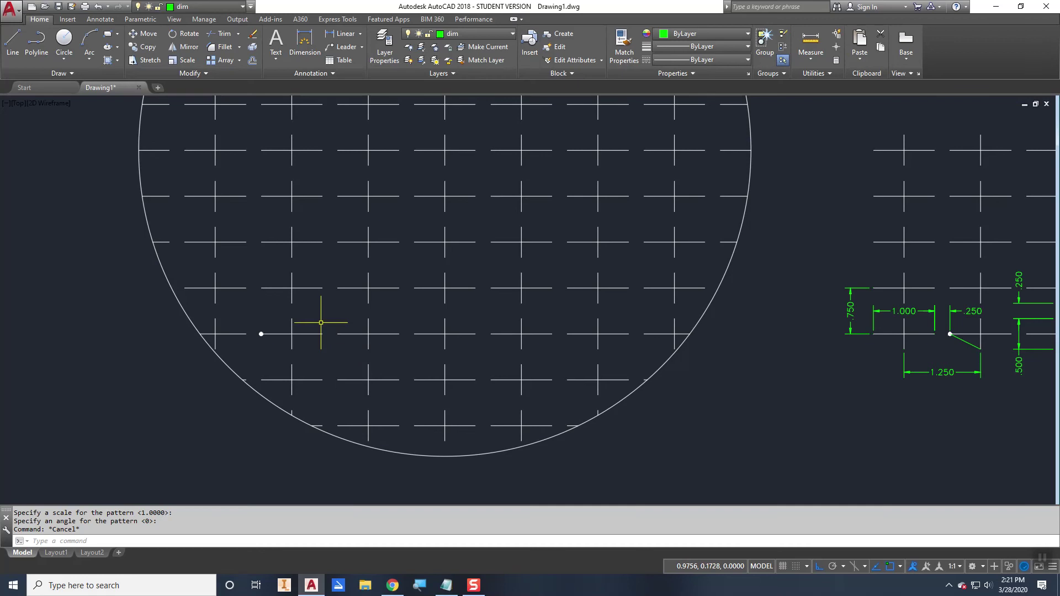
- Delete the .750, 1.000 and horizontal .250 dimensions from the cross layout beside the circle
scroll(418, 297, down, 2)
middle_drag(419, 297, 381, 316)
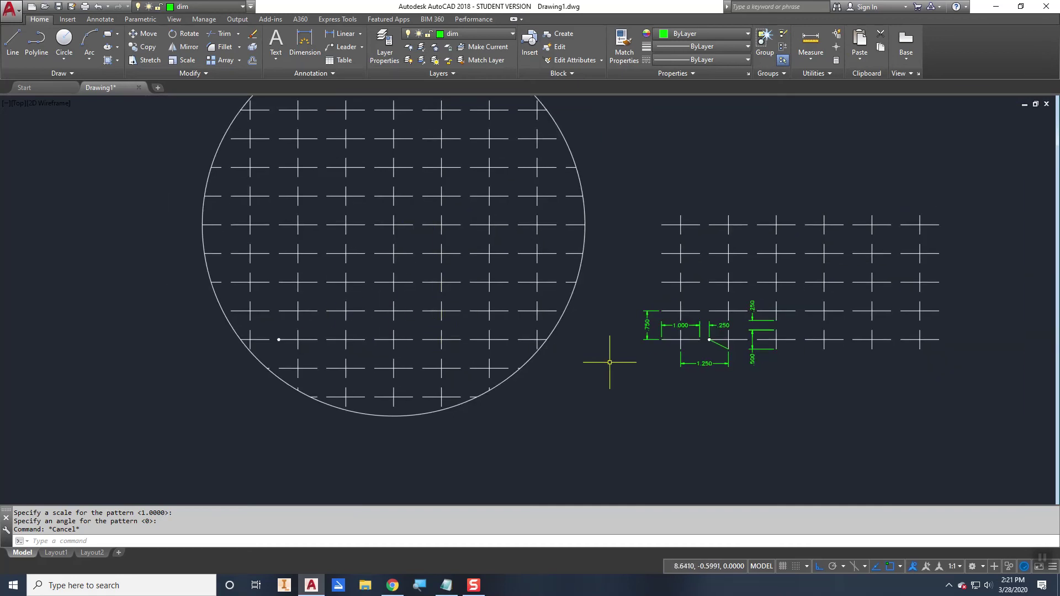
scroll(735, 329, up, 4)
click(727, 326)
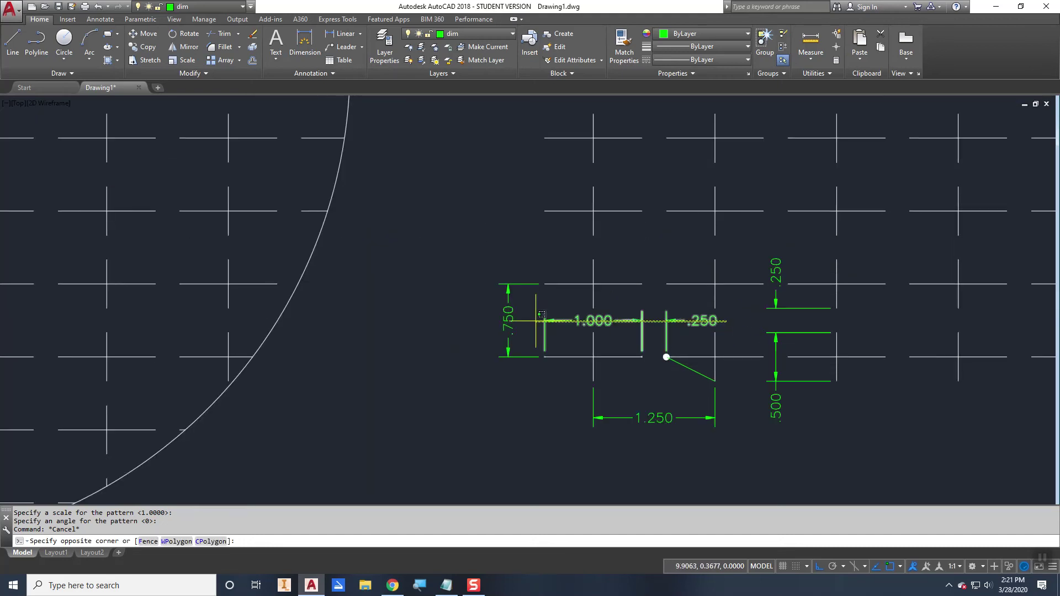
click(495, 319)
key(Delete)
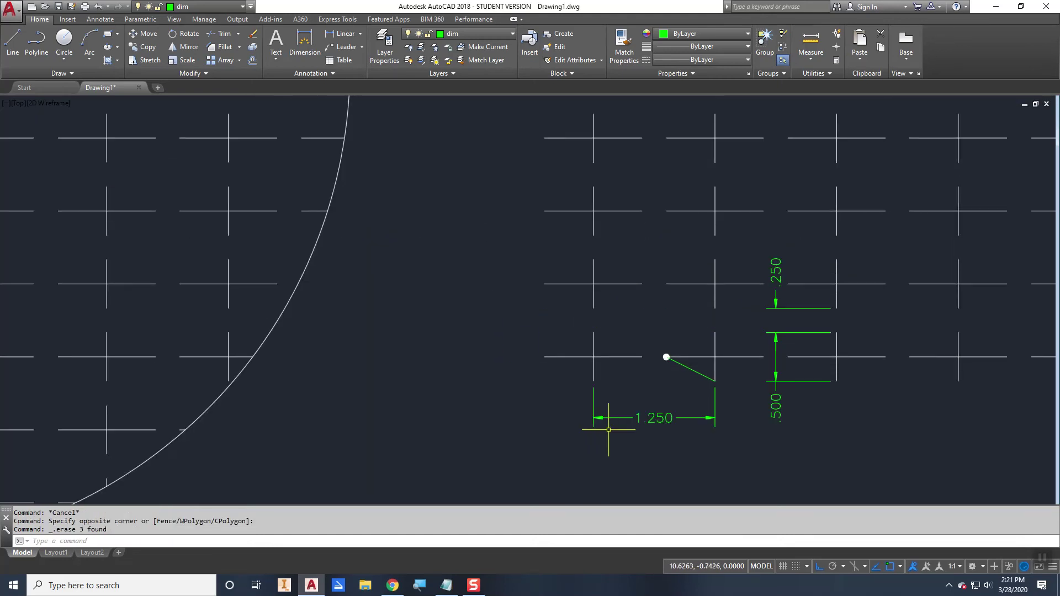
- Delete the 1.250, .500 and vertical .250 dimensions and the diagonal line from the cross layout
click(822, 436)
click(665, 389)
key(Delete)
click(789, 308)
key(Delete)
click(704, 368)
key(Delete)
- Delete the upper four rows of crosses in the layout beside the circle, keeping only the bottom row
scroll(689, 390, down, 3)
middle_drag(689, 395, 610, 416)
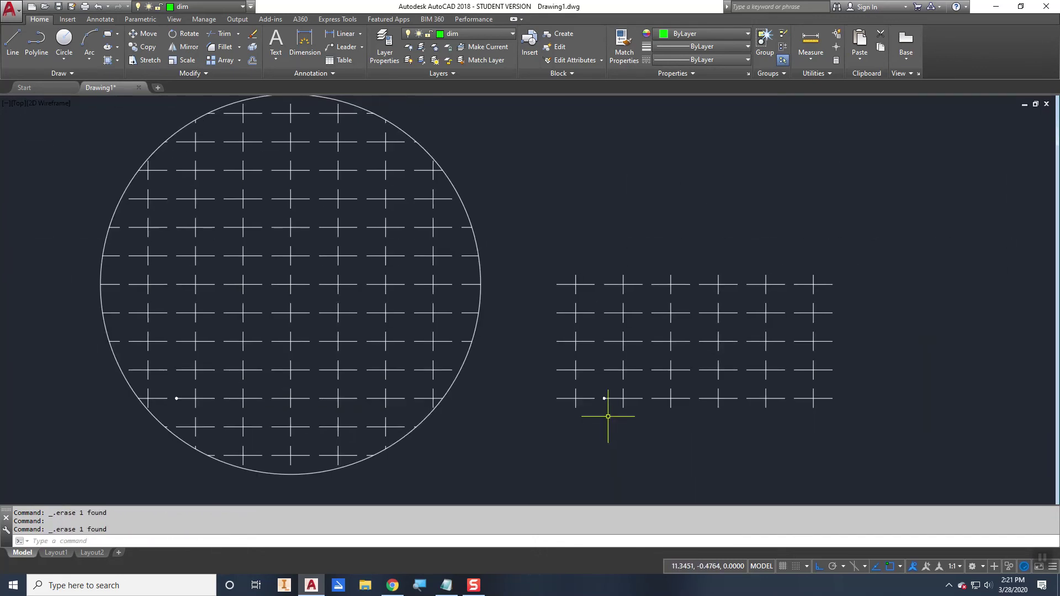
scroll(609, 417, up, 2)
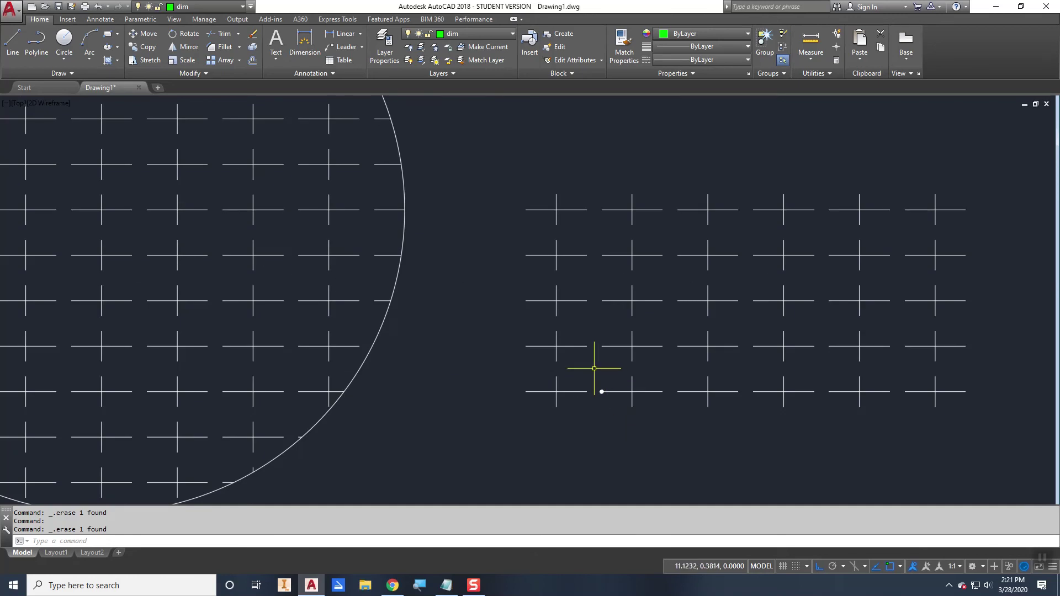
click(951, 362)
click(522, 198)
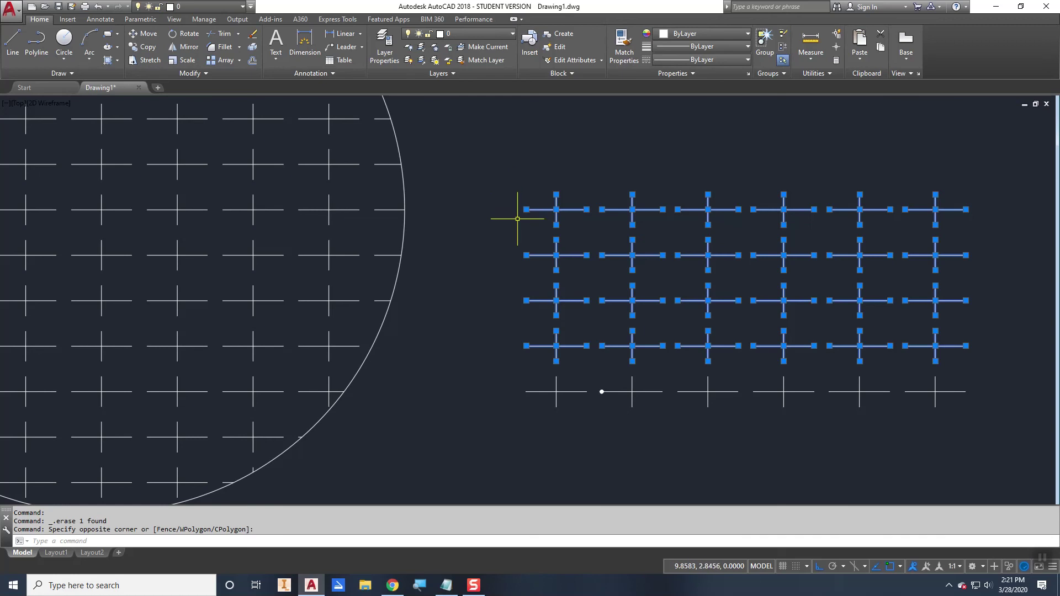
key(Delete)
- Copy the five rightmost crosses of the remaining row by the relative offset @-.625,.375 to make a staggered row
text(cp)
key(Return)
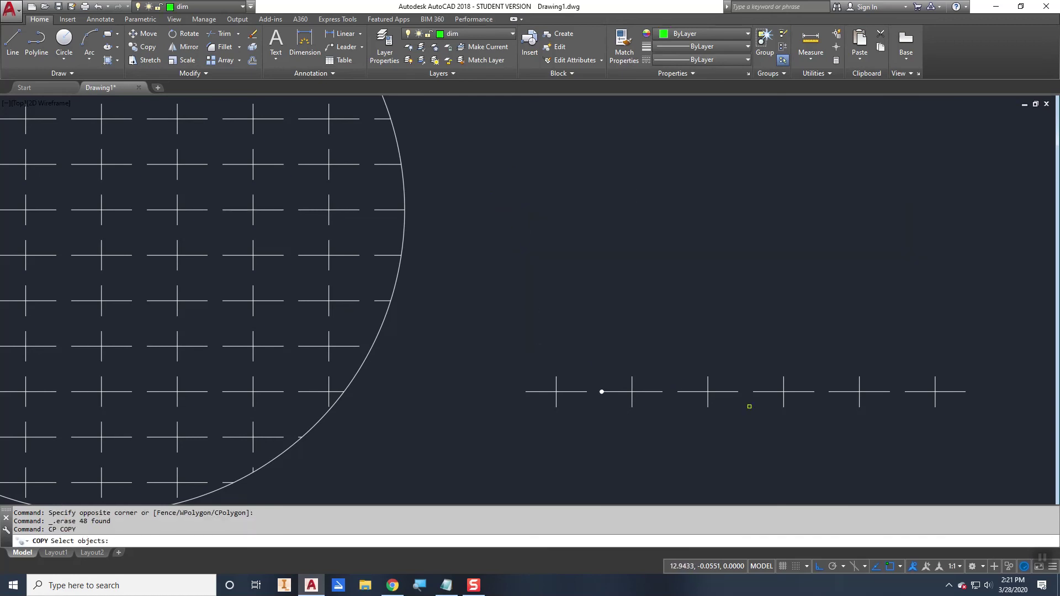
click(961, 425)
click(626, 342)
key(Return)
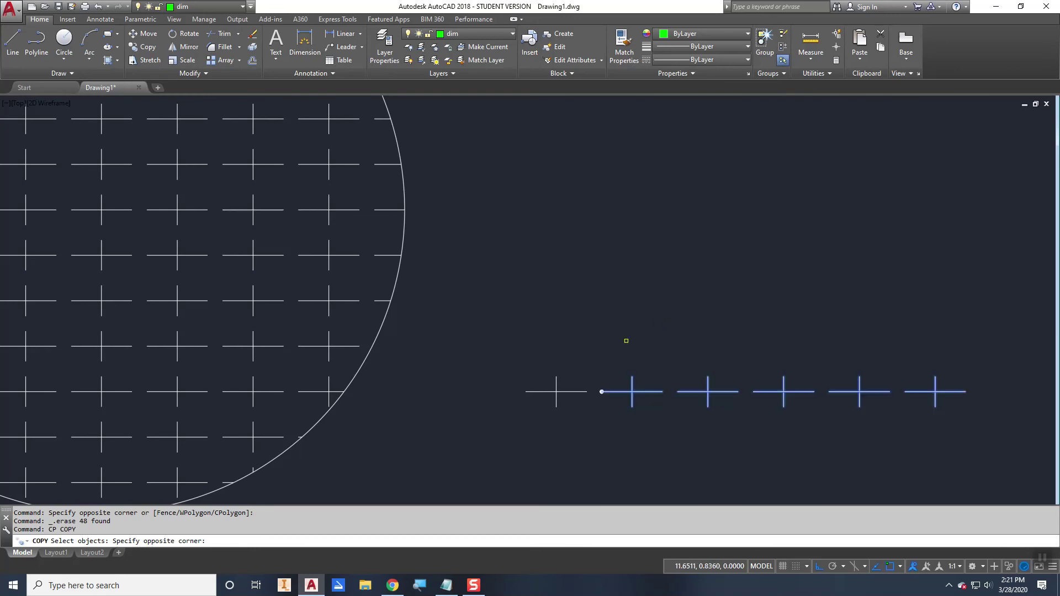
click(631, 391)
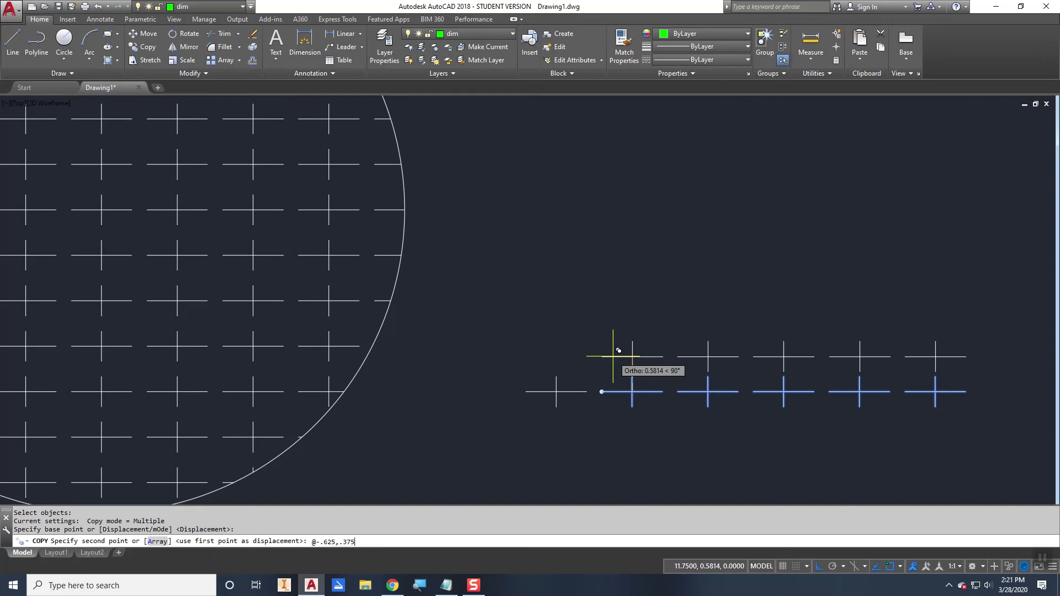
text(@-.625,.375)
key(Return)
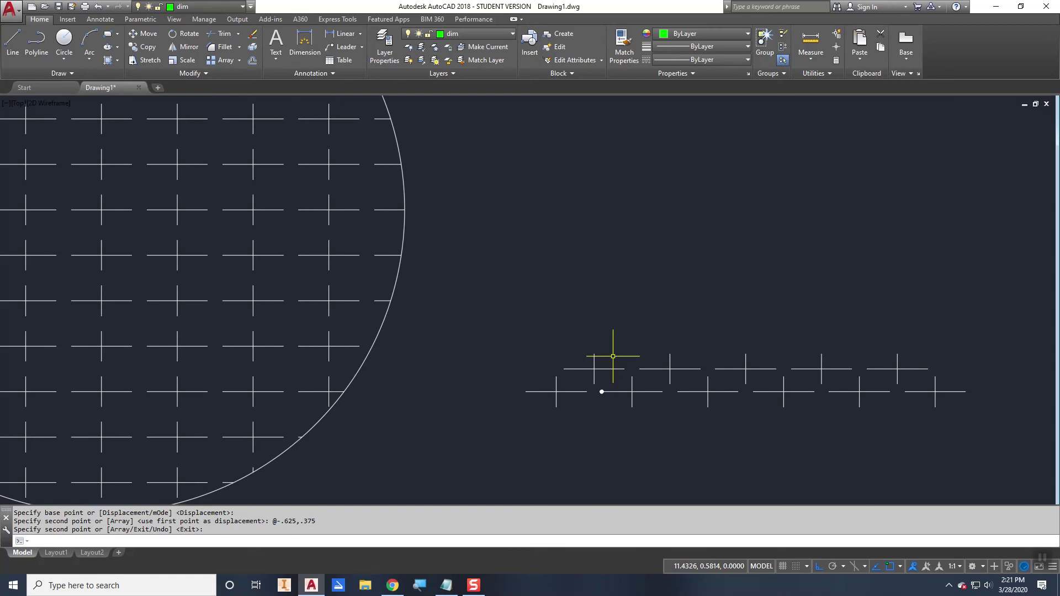
key(Escape)
key(Escape)
- Copy both rows of crosses, without the origin point, straight up at distances of .75 and 1.5
text(cp)
key(Return)
click(942, 410)
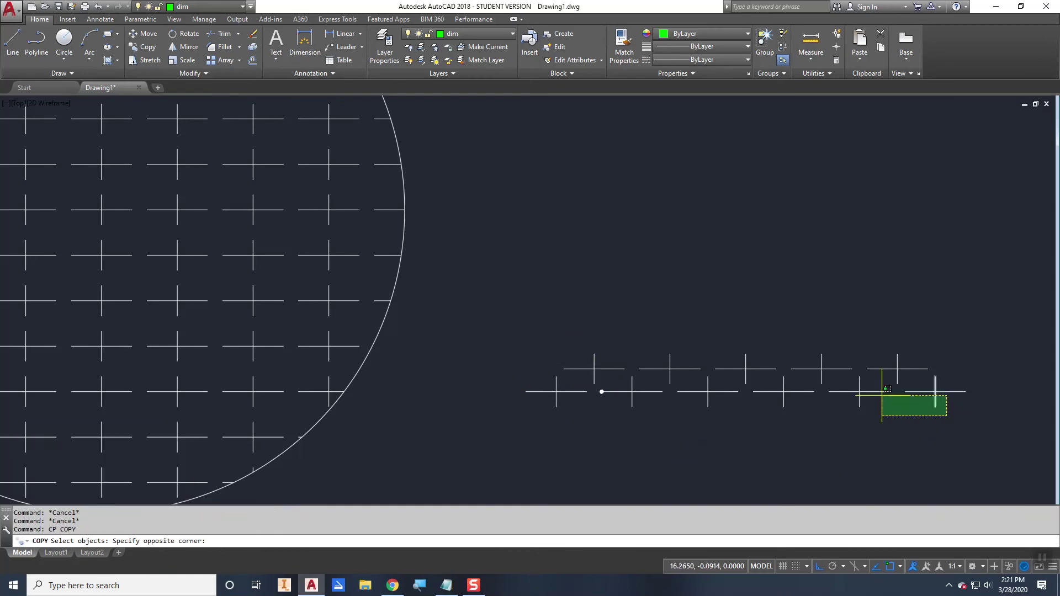
click(525, 324)
drag(591, 416, 608, 382)
shift+click(585, 408)
shift+click(636, 358)
key(Return)
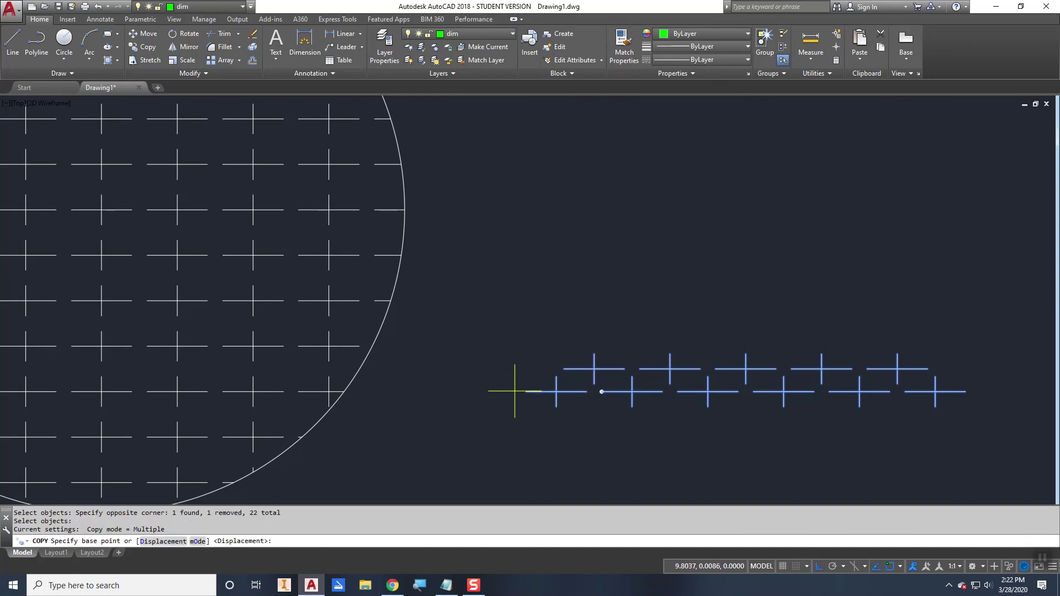
click(521, 391)
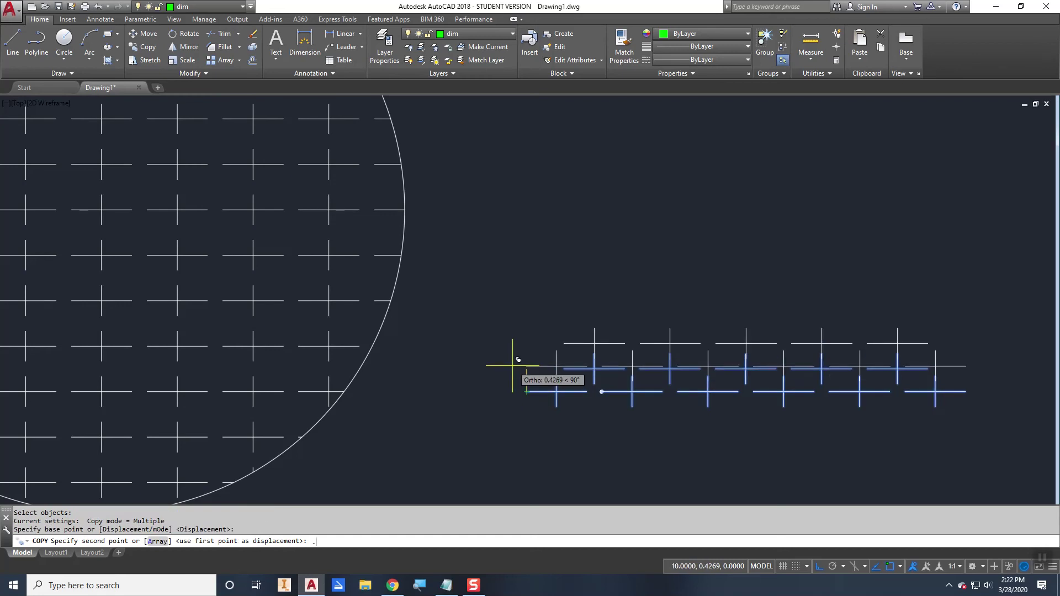
text(.75)
key(Return)
text(1)
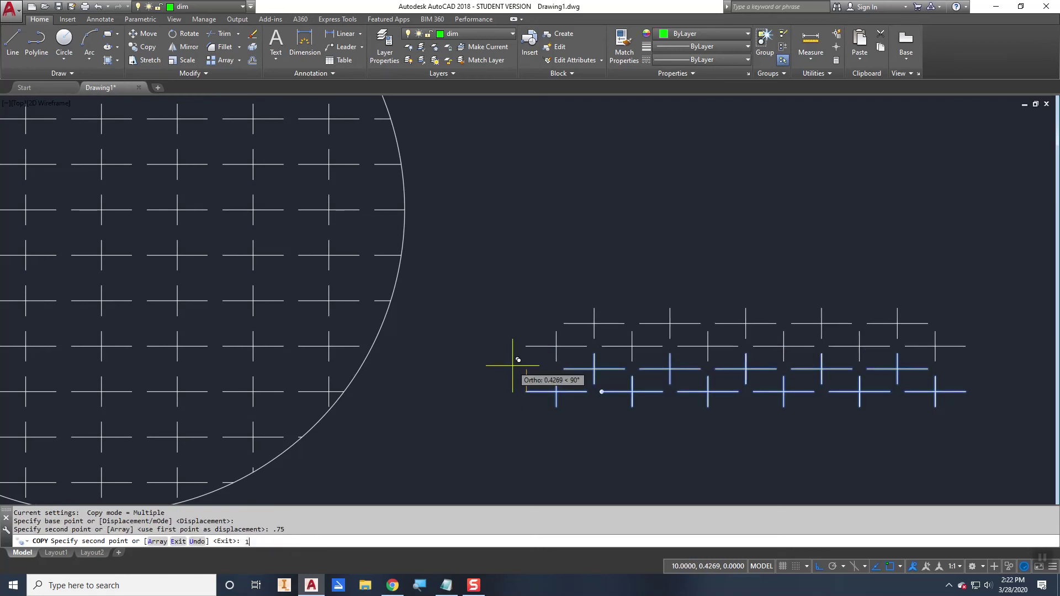
key(Return)
key(Return)
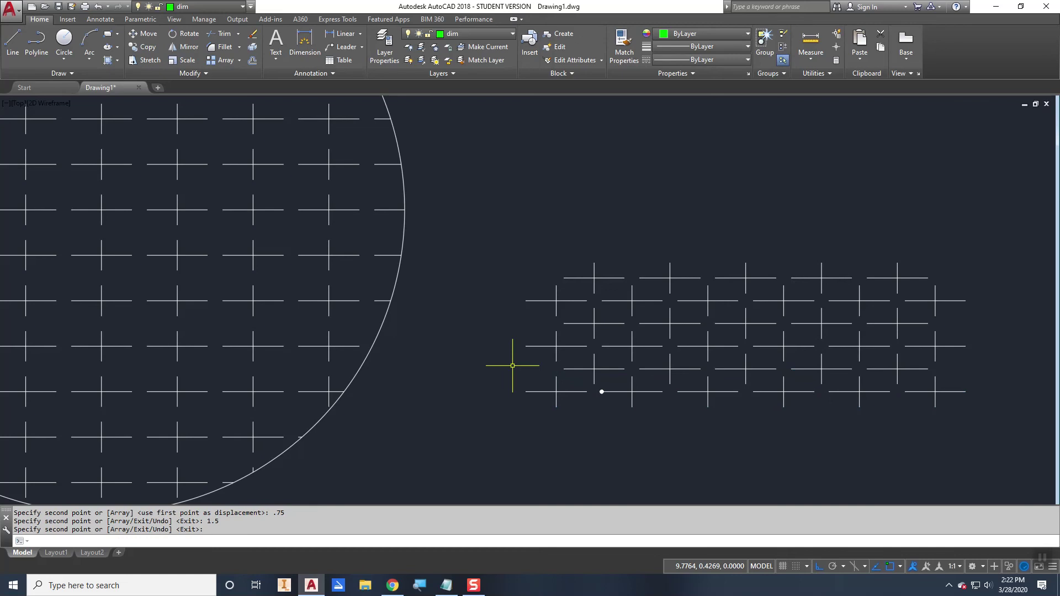
- Draw a diagonal line from the left end of the bottom row's first horizontal dash to the left end of the staggered row's first dash
scroll(545, 433, up, 2)
middle_drag(552, 433, 523, 421)
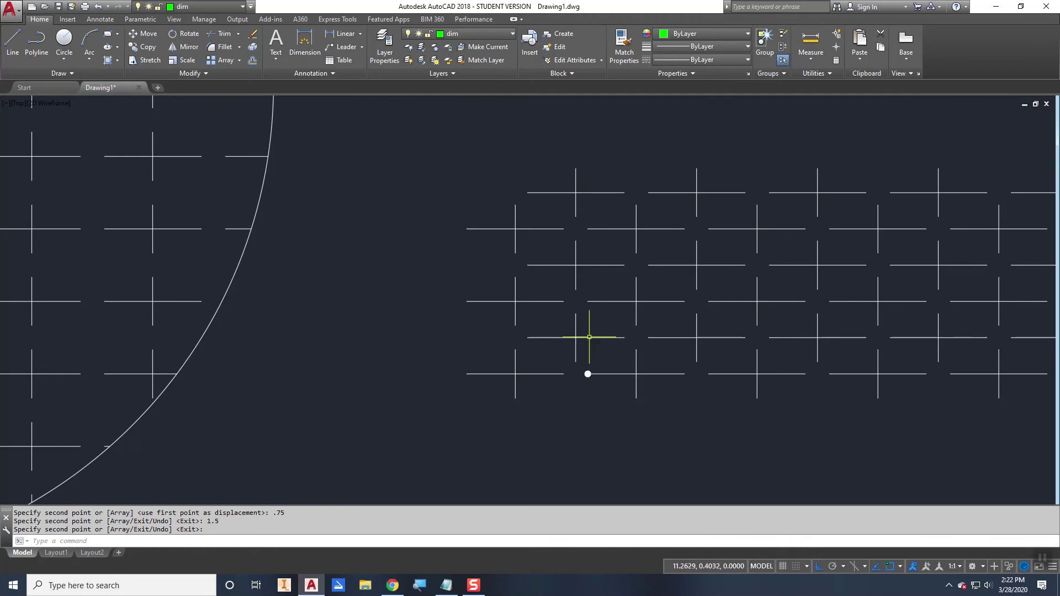
scroll(509, 349, down, 2)
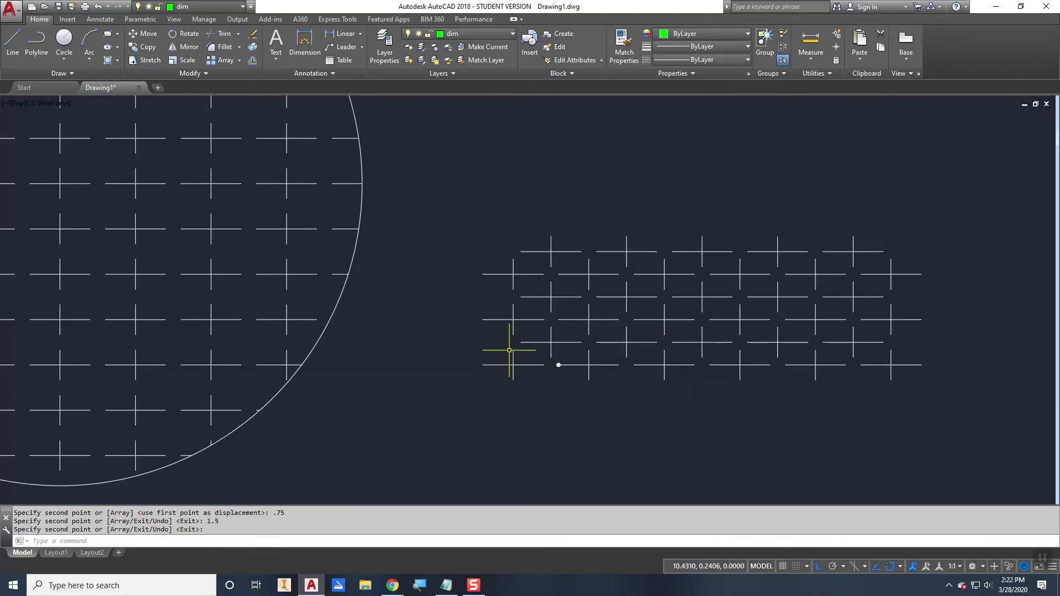
middle_drag(505, 353, 667, 349)
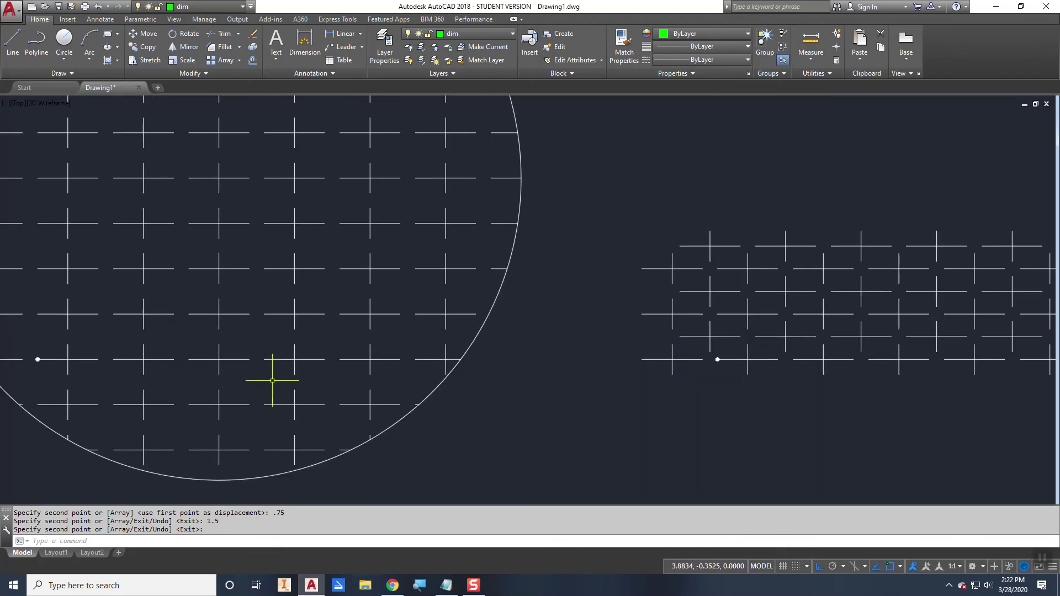
scroll(736, 368, up, 2)
middle_drag(736, 367, 662, 374)
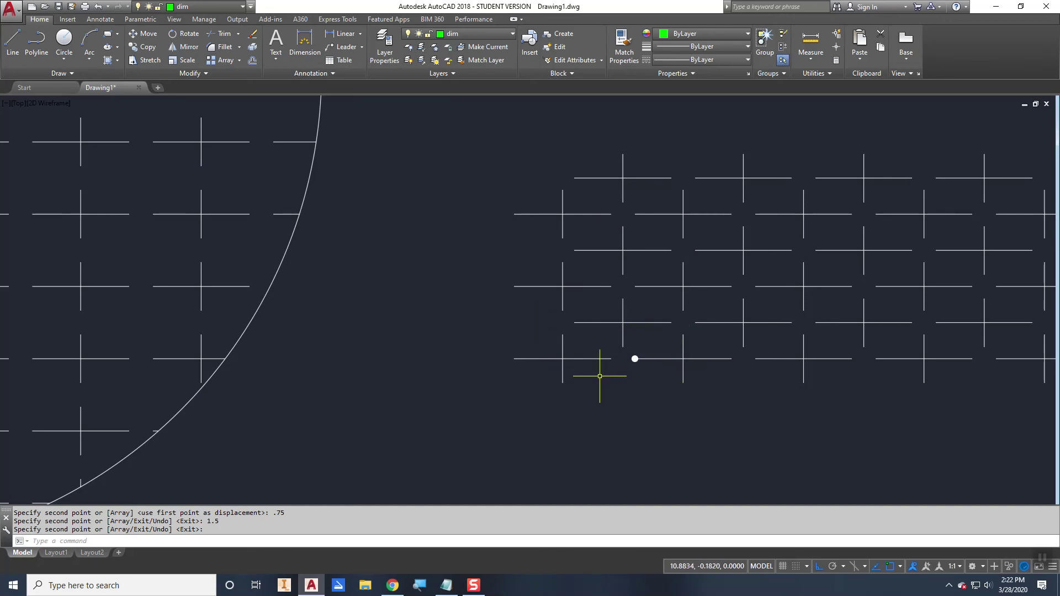
scroll(601, 371, up, 2)
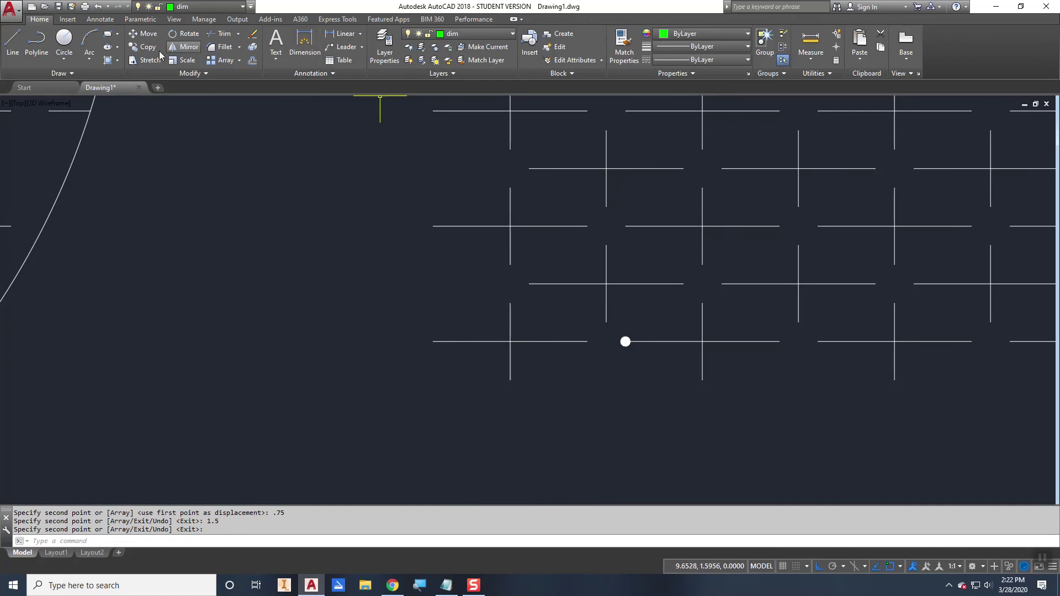
click(12, 43)
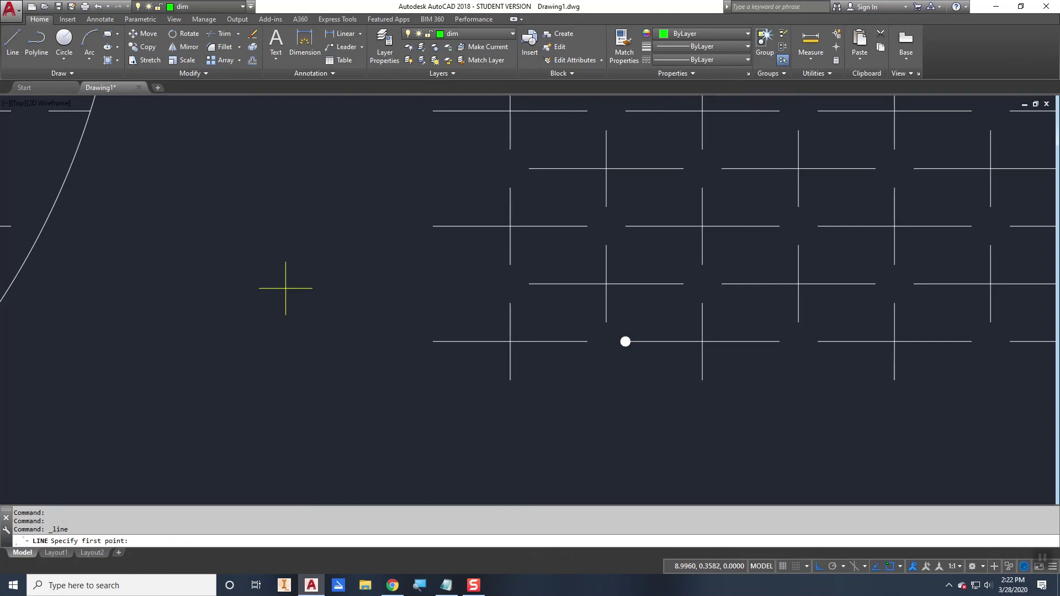
click(434, 342)
click(529, 284)
key(Return)
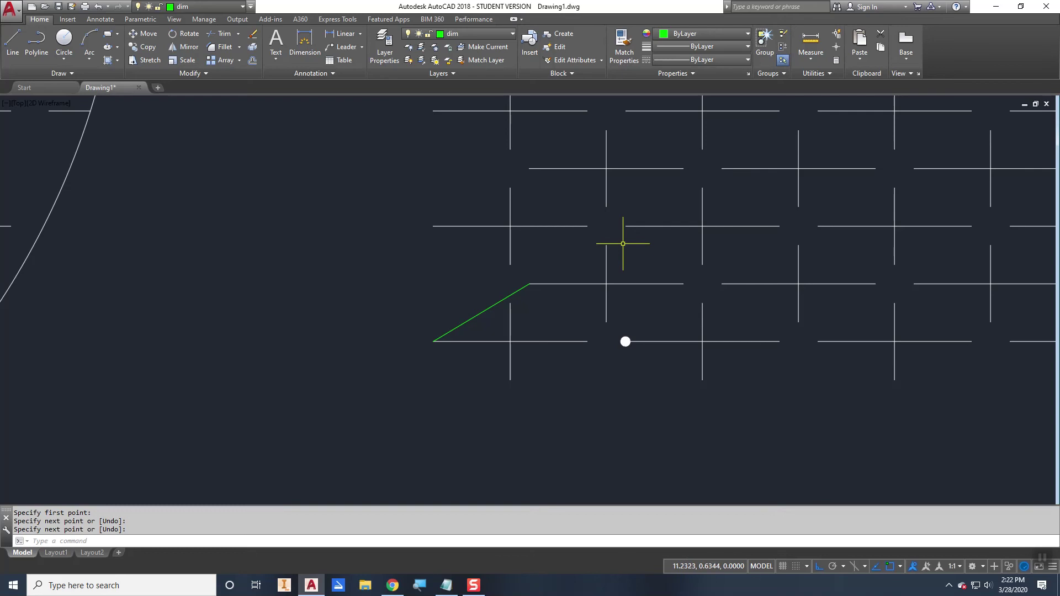
- Copy the diagonal line end to end twice so it continues up through the dash starts of the next two rows
key(Return)
click(519, 294)
key(Return)
click(433, 341)
click(530, 282)
click(626, 225)
key(Return)
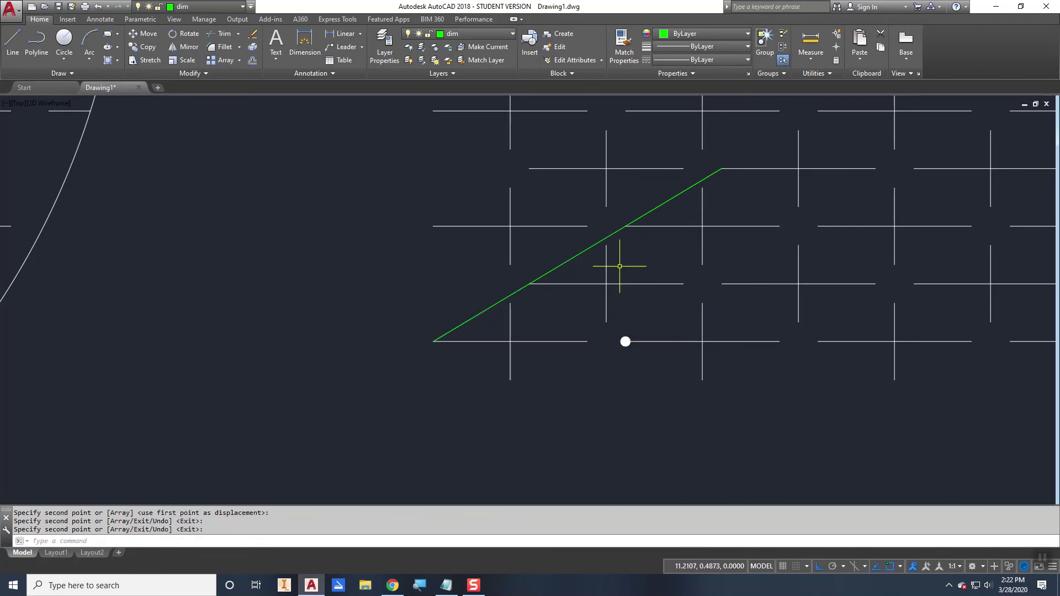
- Delete the two copied diagonal segments, keeping the original line
click(610, 234)
click(679, 196)
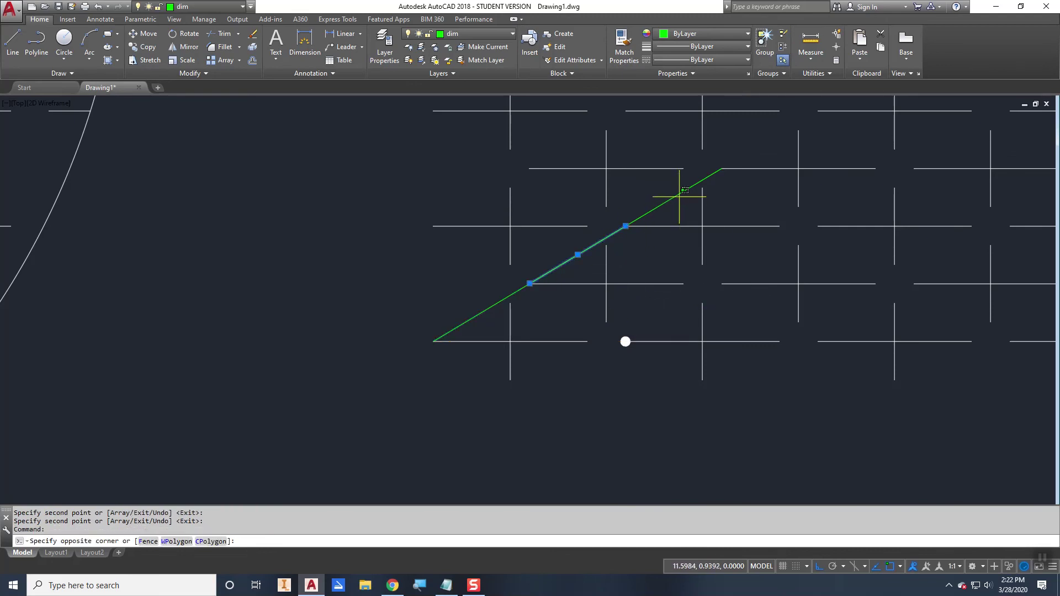
click(641, 180)
key(Delete)
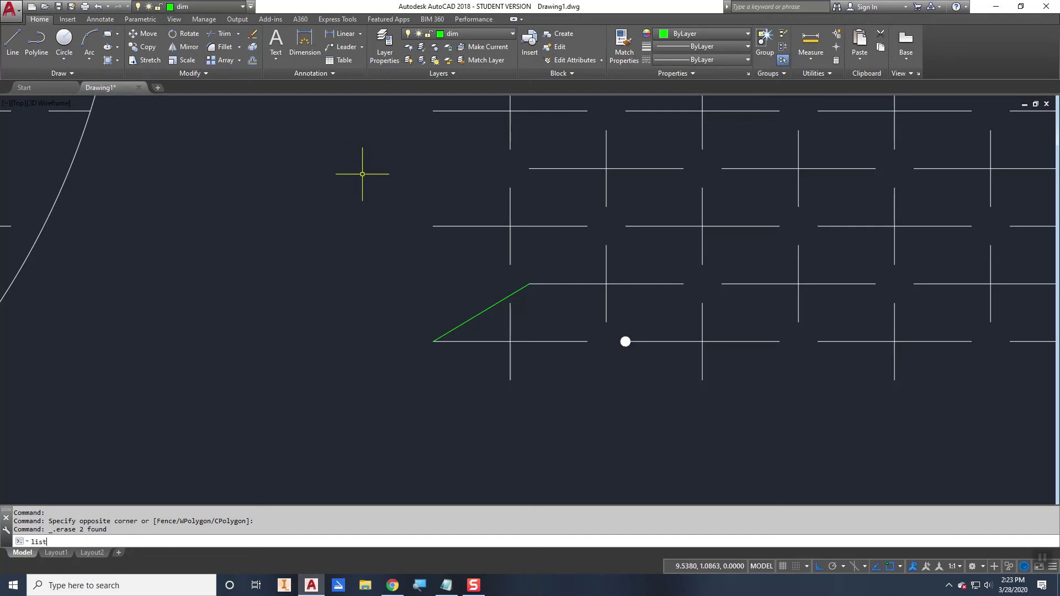
- List the diagonal line's properties and examine its Delta X and Delta Y values for the staggered offset
key(Return)
click(491, 307)
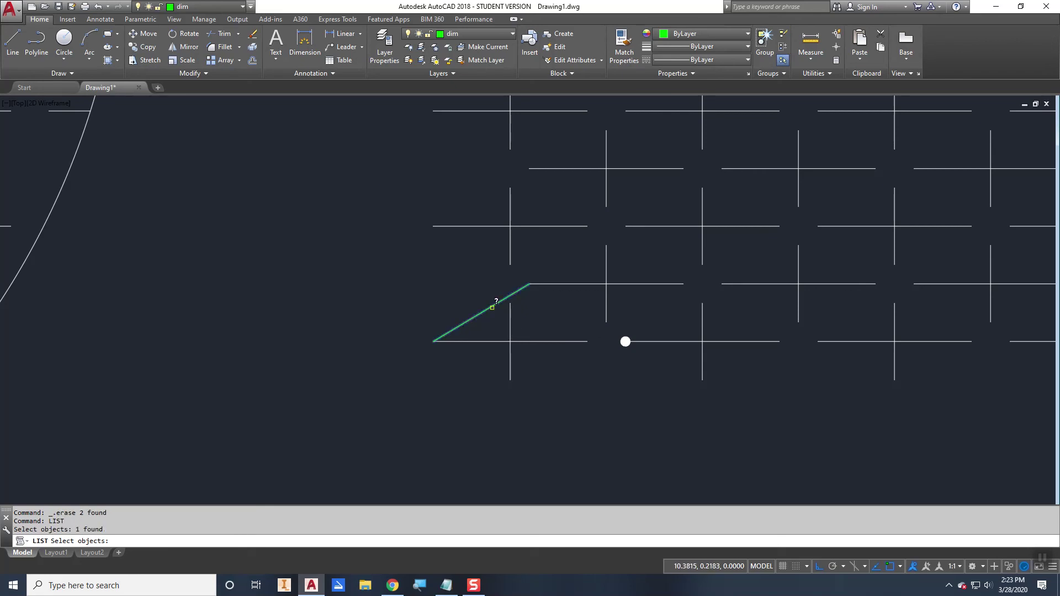
key(Return)
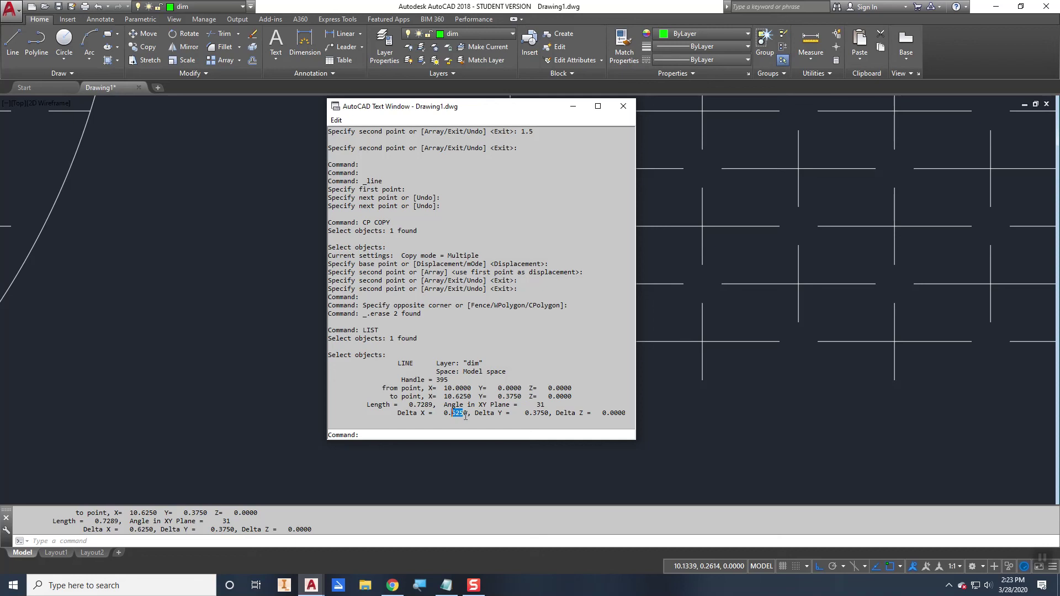
drag(465, 417, 469, 418)
click(519, 416)
- In Notepad, set the 0 degree line's offset to .625,.375 in the Longcross file and save it
click(446, 585)
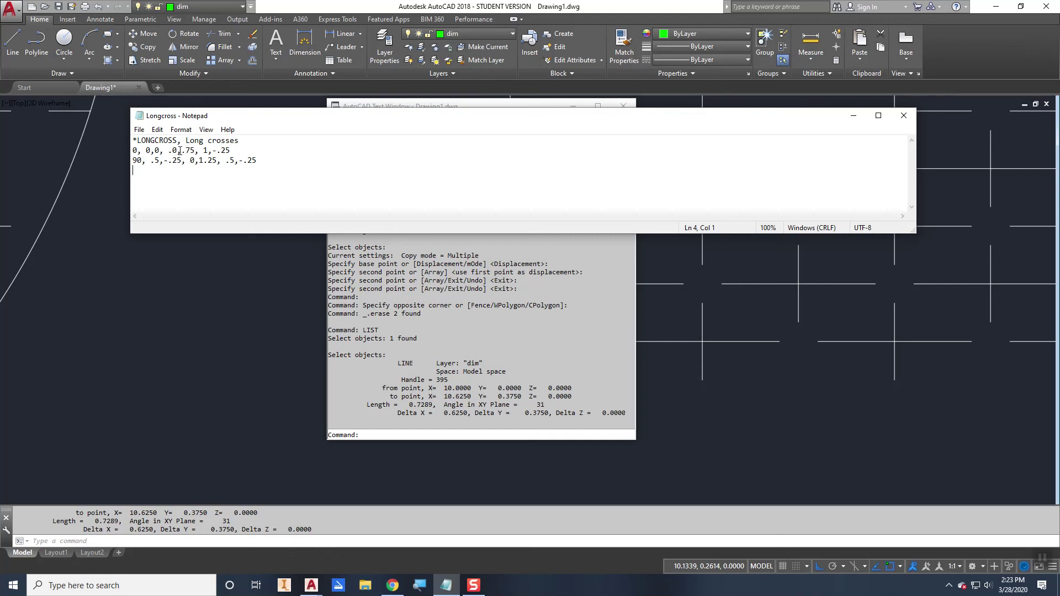
key(BackSpace)
text(6225)
key(BackSpace)
key(BackSpace)
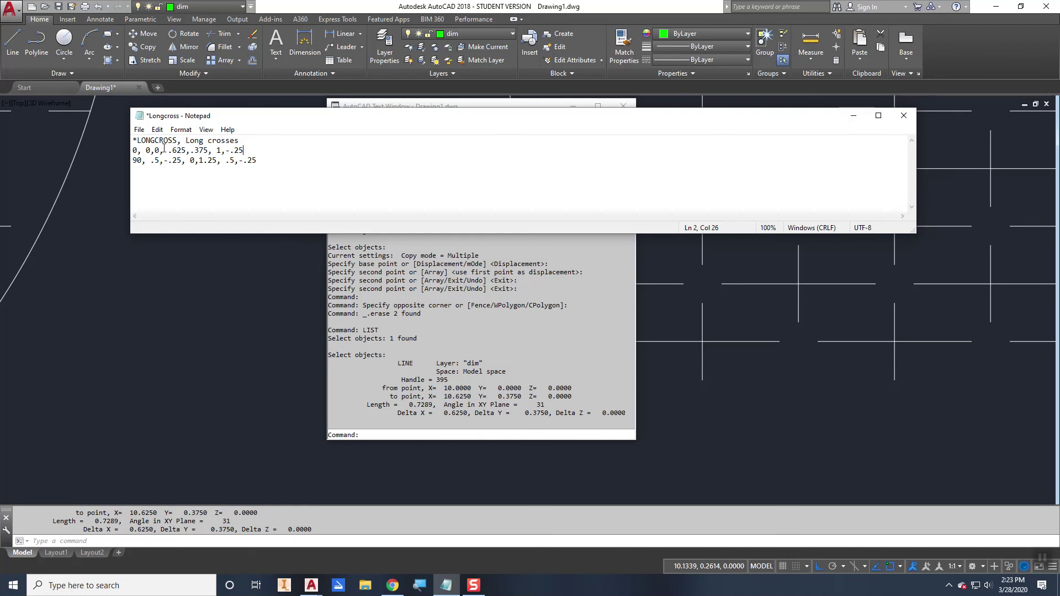
click(139, 129)
click(157, 177)
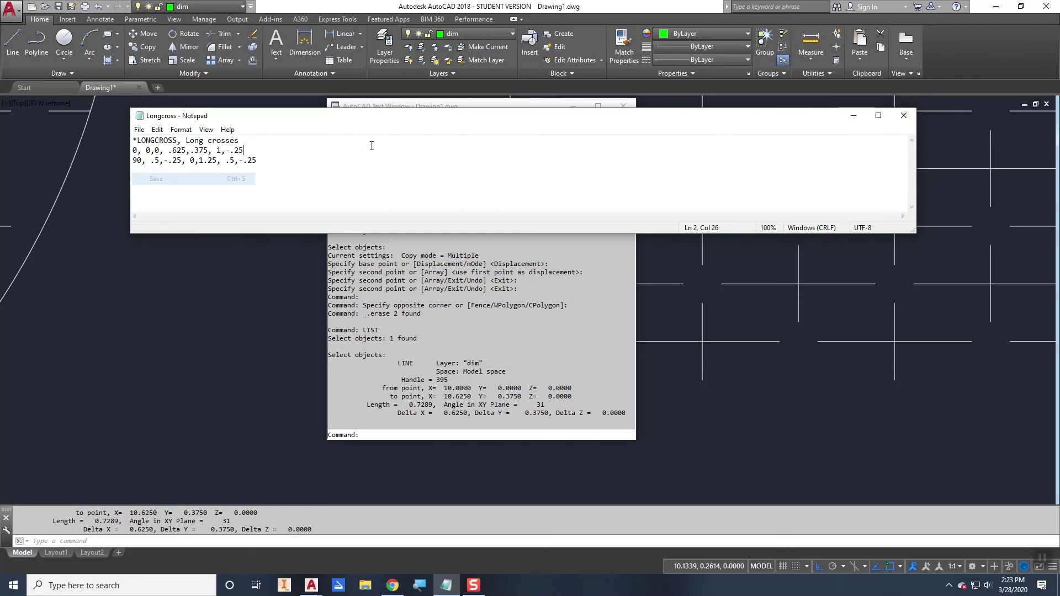
- Return to AutoCAD, close the text window and delete the diagonal line between the two horizontal dashes
click(853, 116)
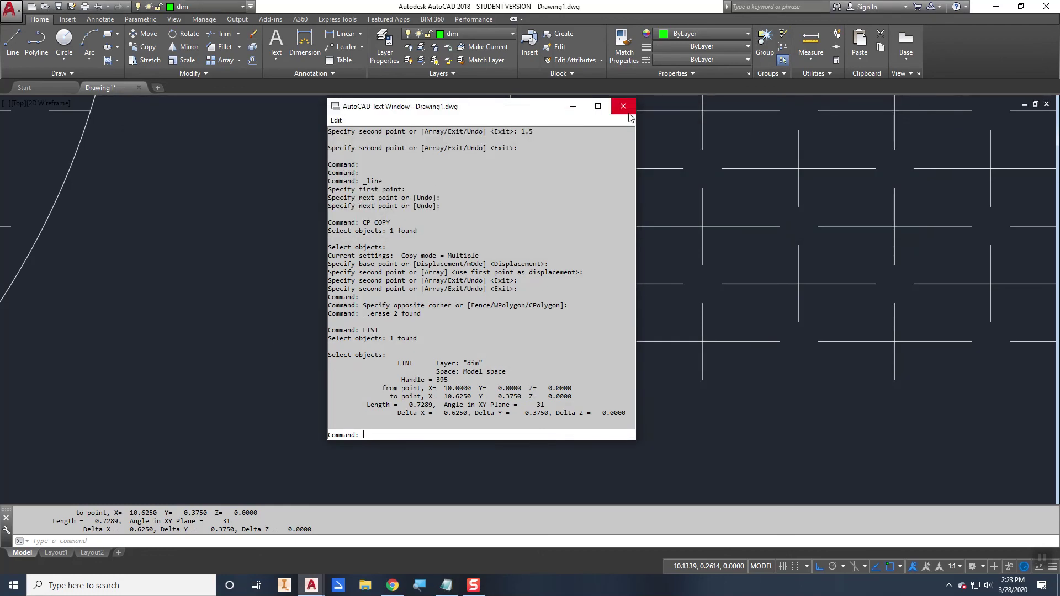
click(629, 113)
click(518, 293)
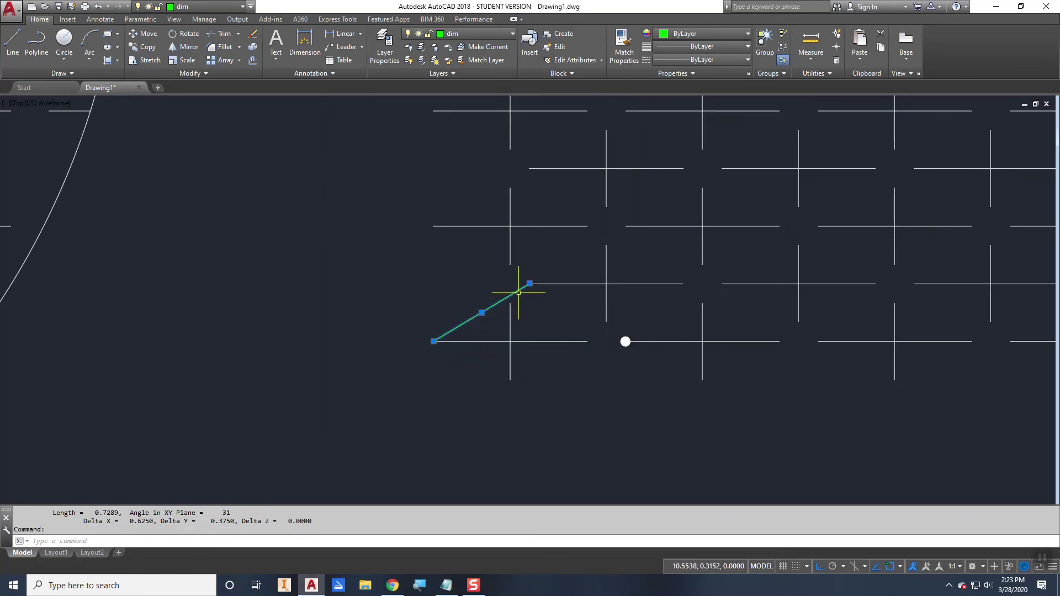
key(Delete)
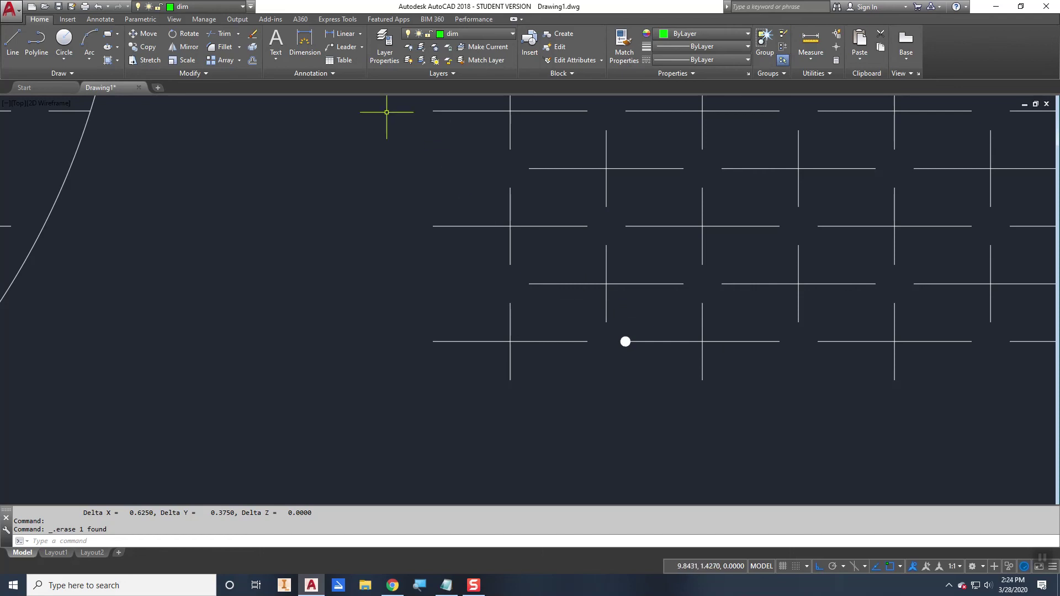
- Draw a diagonal line from the lower end of the bottom row's second vertical dash to the lower end of the staggered row's first vertical dash
click(13, 43)
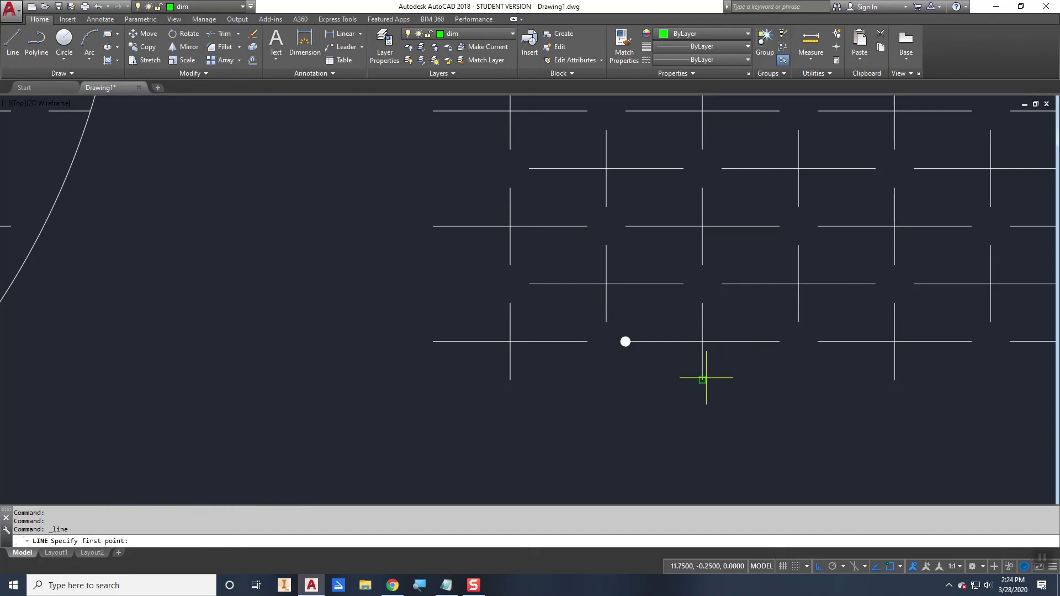
click(702, 380)
click(606, 322)
key(Return)
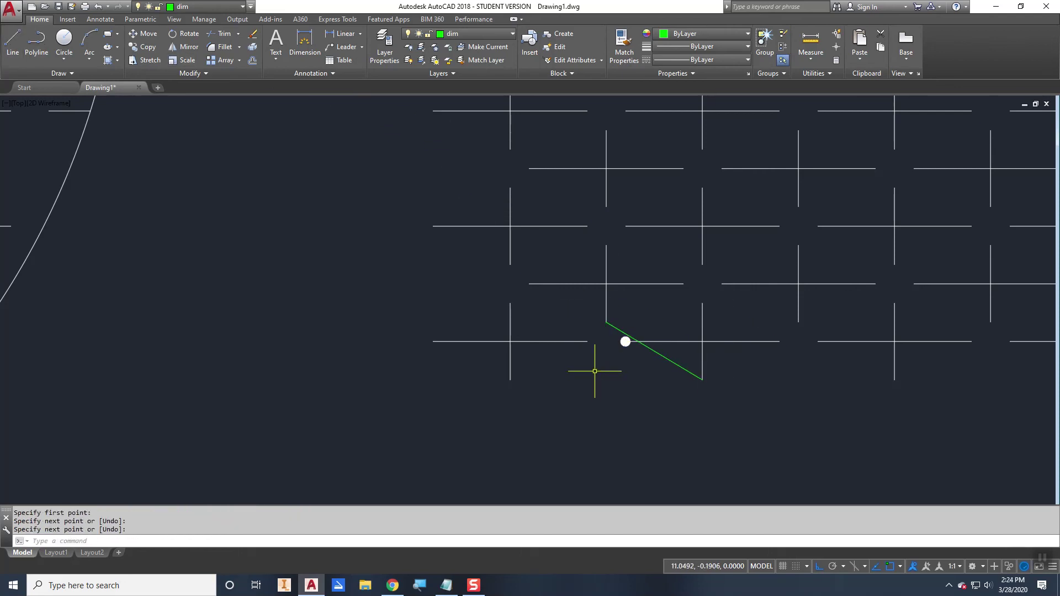
- Add a horizontal linear dimension between the diagonal line's two endpoints, placed below the bottom row of crosses
click(338, 34)
click(702, 380)
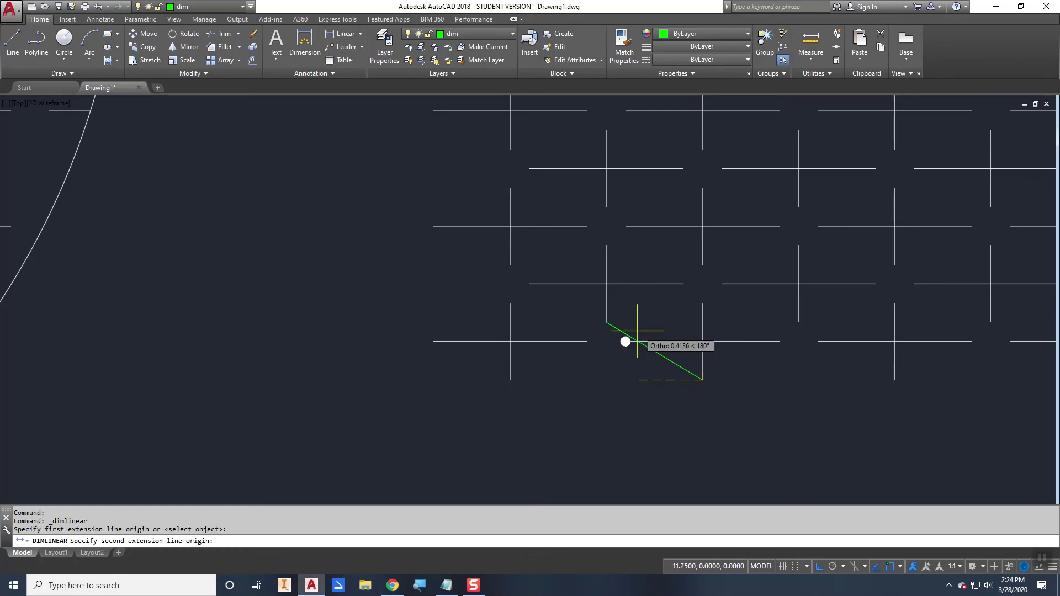
click(607, 322)
click(672, 449)
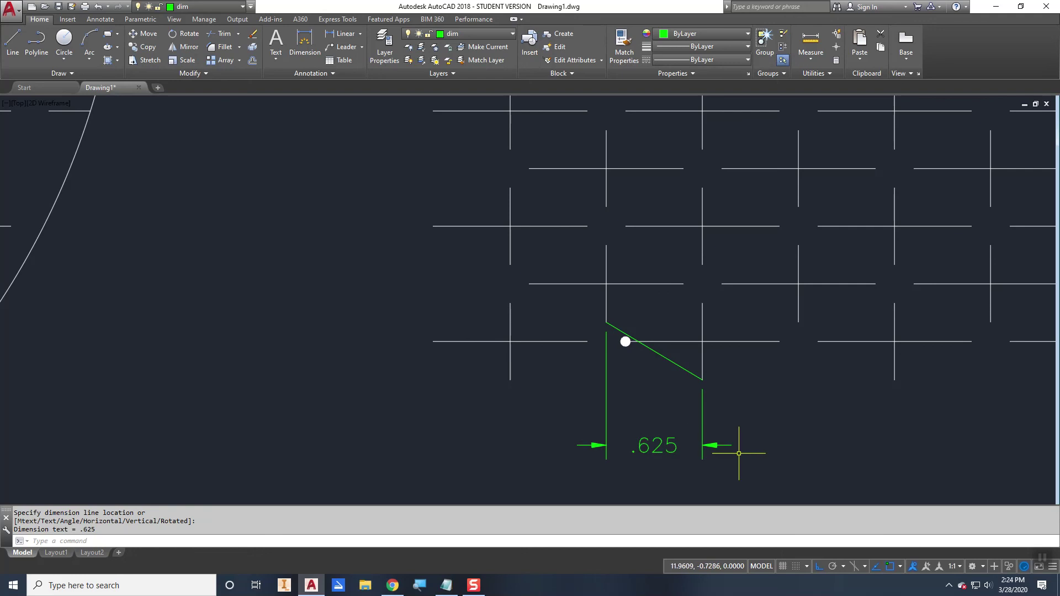
key(Escape)
key(Escape)
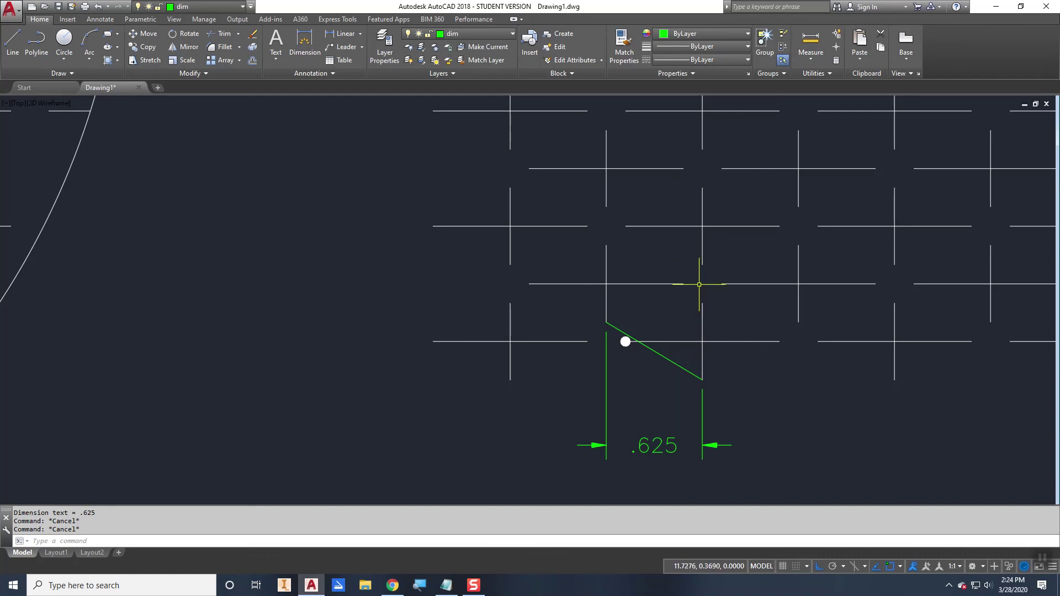
- Add a vertical linear dimension between the diagonal line's two endpoints, placed to the right of the line
click(339, 33)
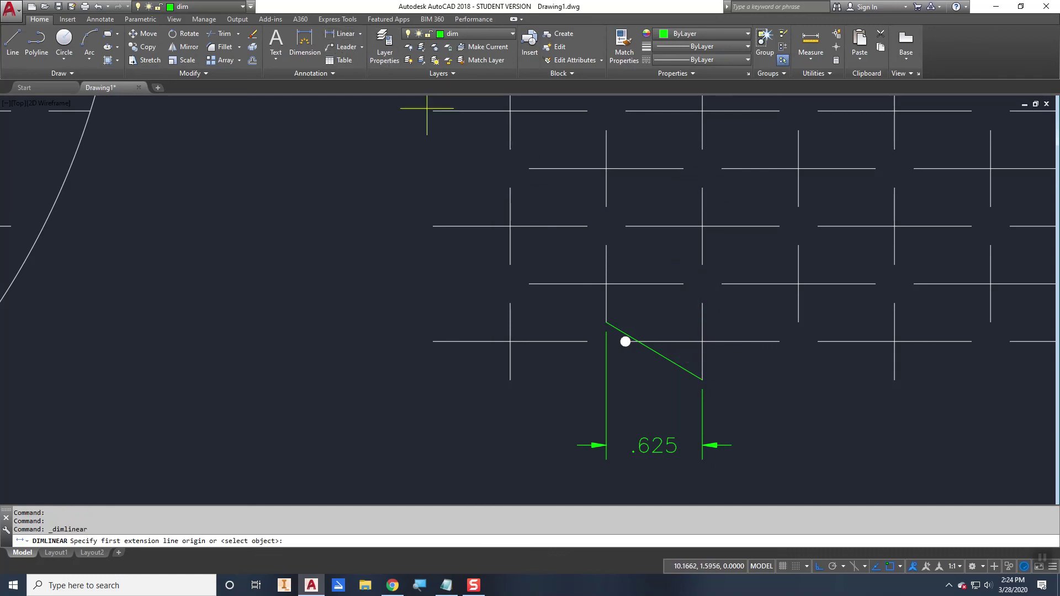
click(694, 376)
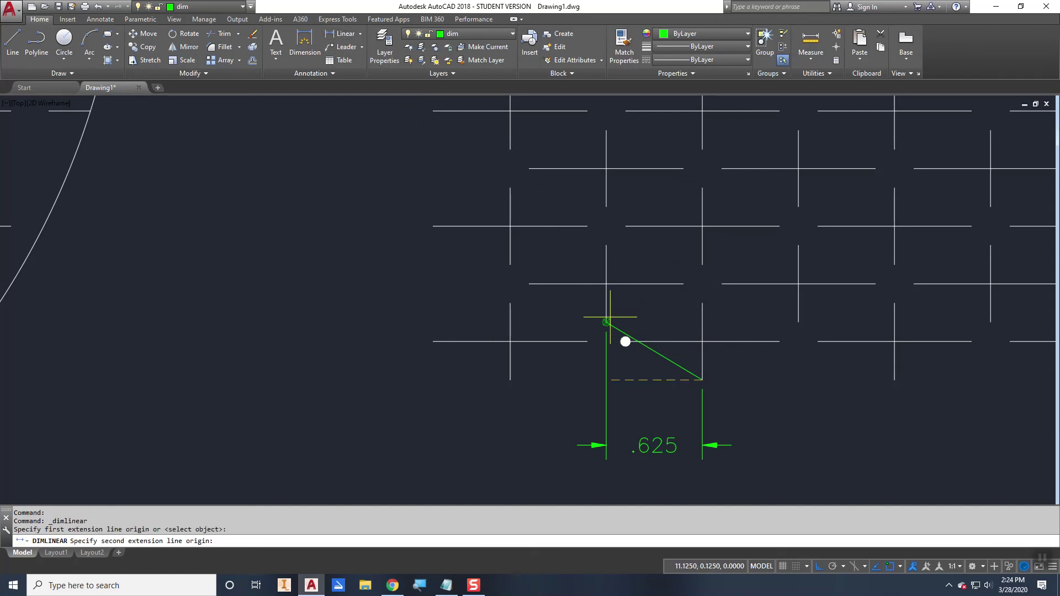
click(607, 322)
click(757, 372)
key(Escape)
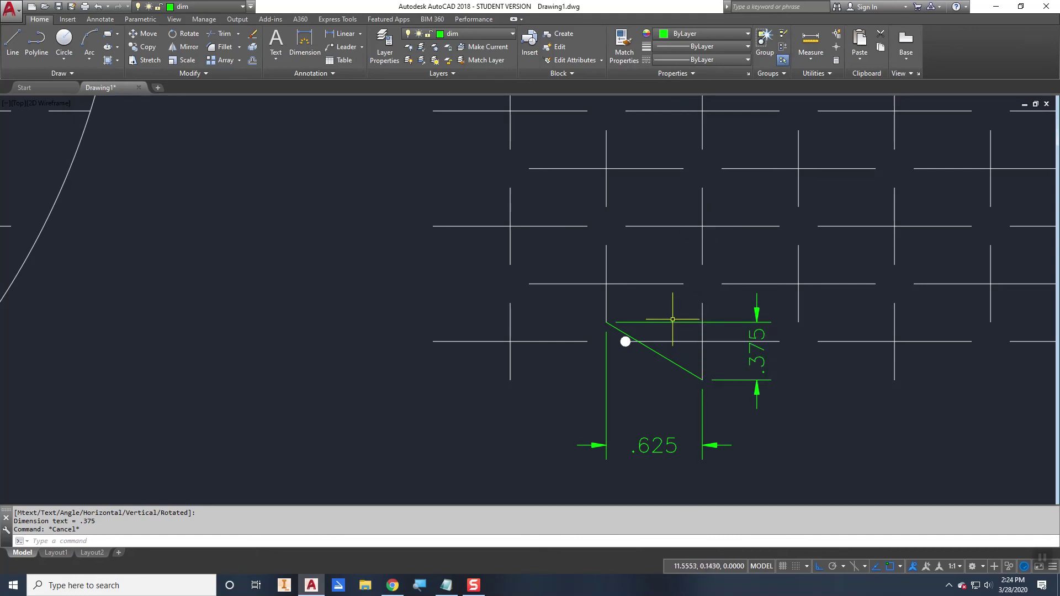
- Switch to Notepad, set the 90 degree line's offset to .375,.625 in the Longcross file and save it
click(446, 585)
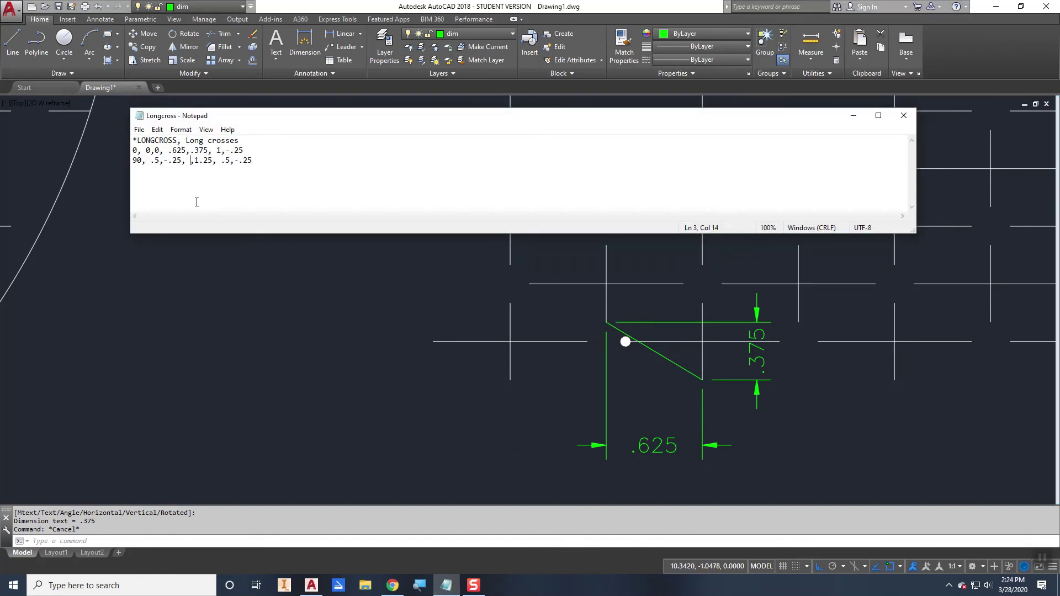
text(.375)
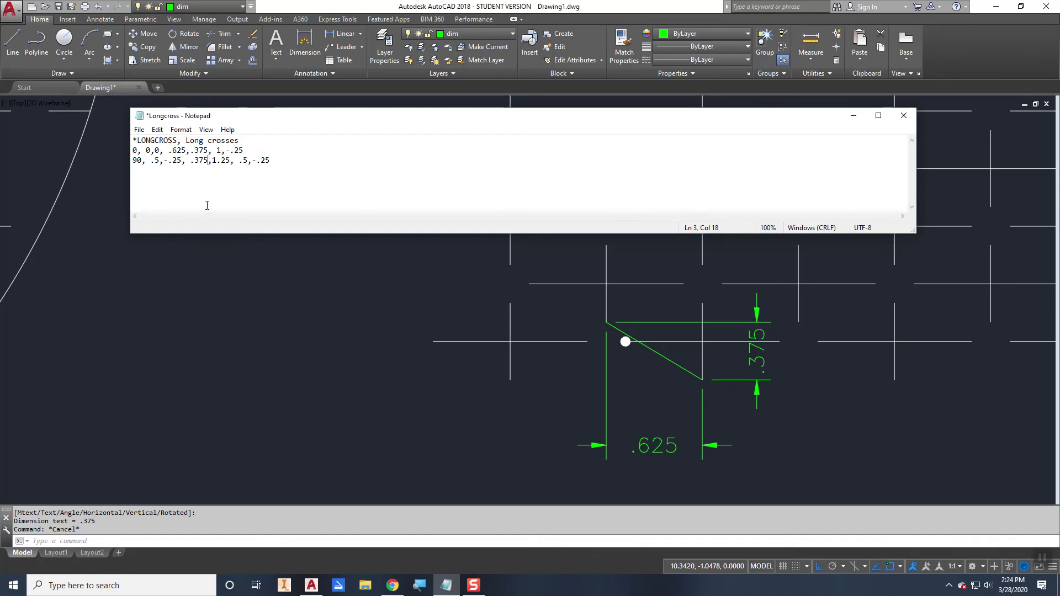
click(221, 160)
key(BackSpace)
key(BackSpace)
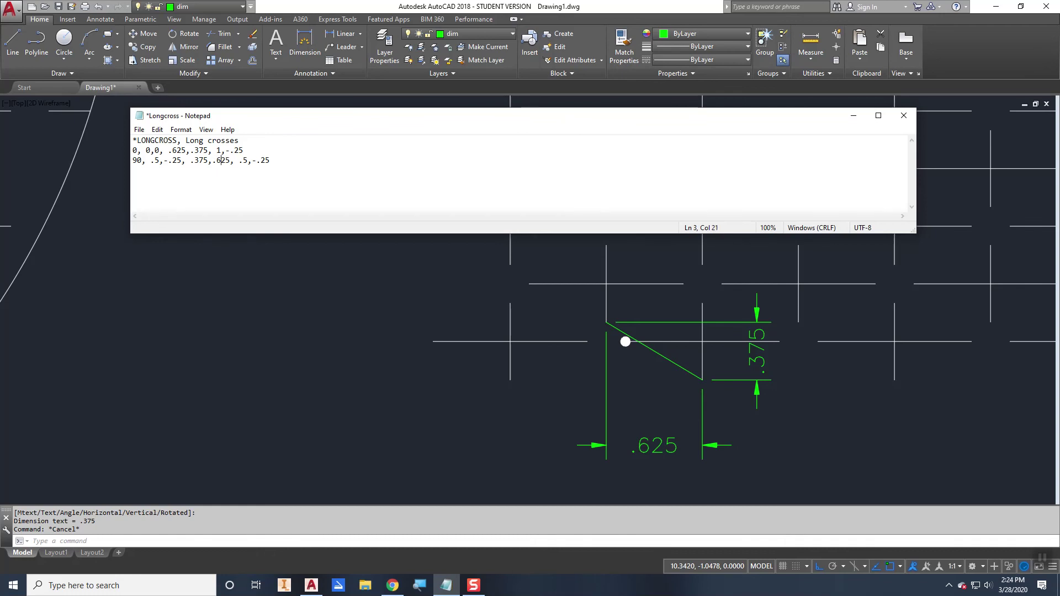
click(139, 130)
click(157, 177)
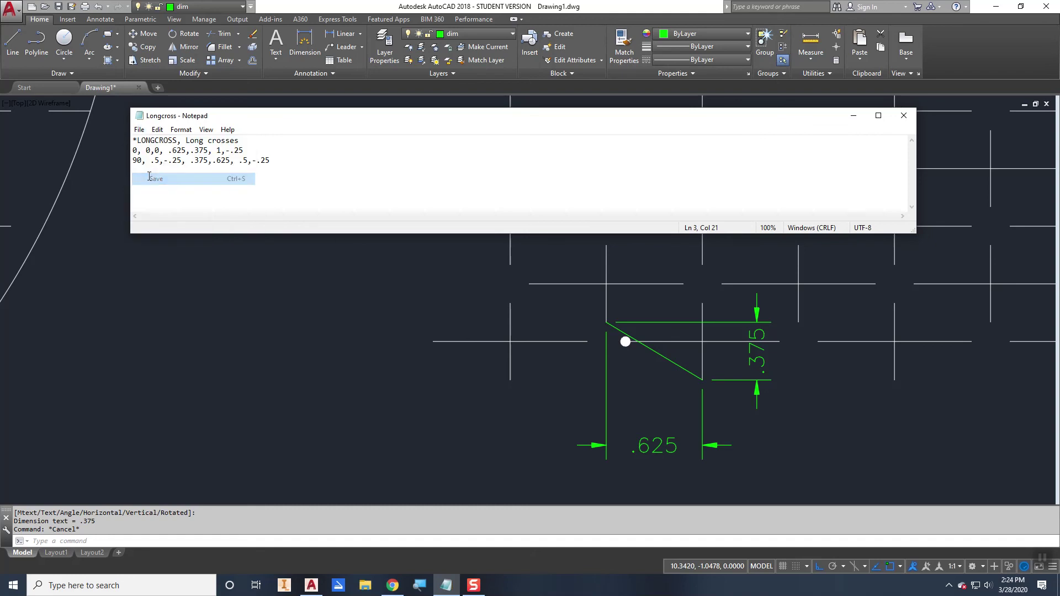
- Minimise Notepad and reload the circle's hatch in AutoCAD by changing its pattern to TRIANG and back to LONGCROSS
scroll(480, 319, down, 3)
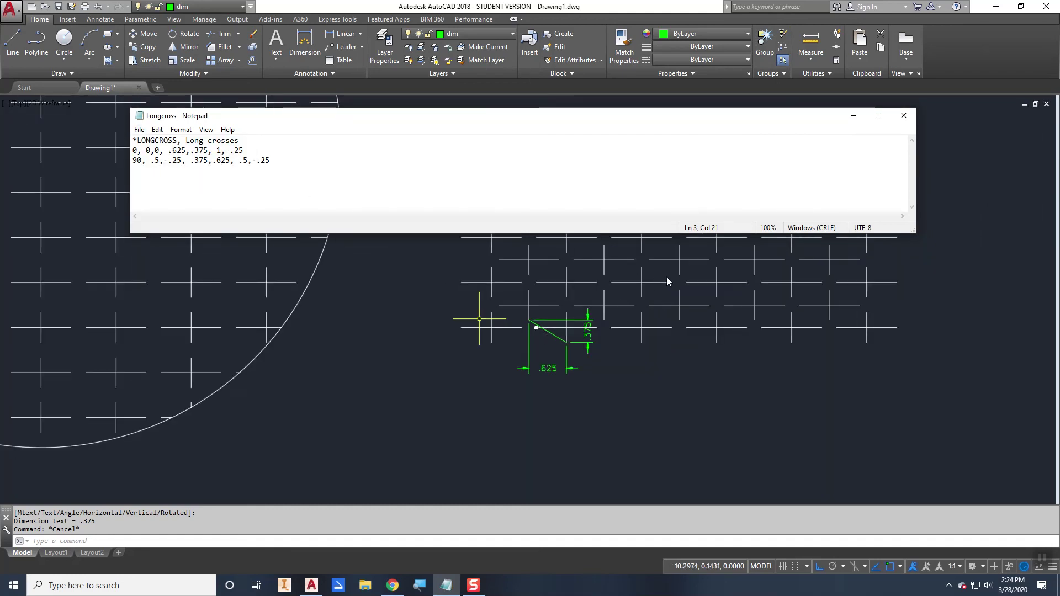
click(853, 116)
scroll(230, 338, down, 2)
middle_drag(229, 338, 545, 359)
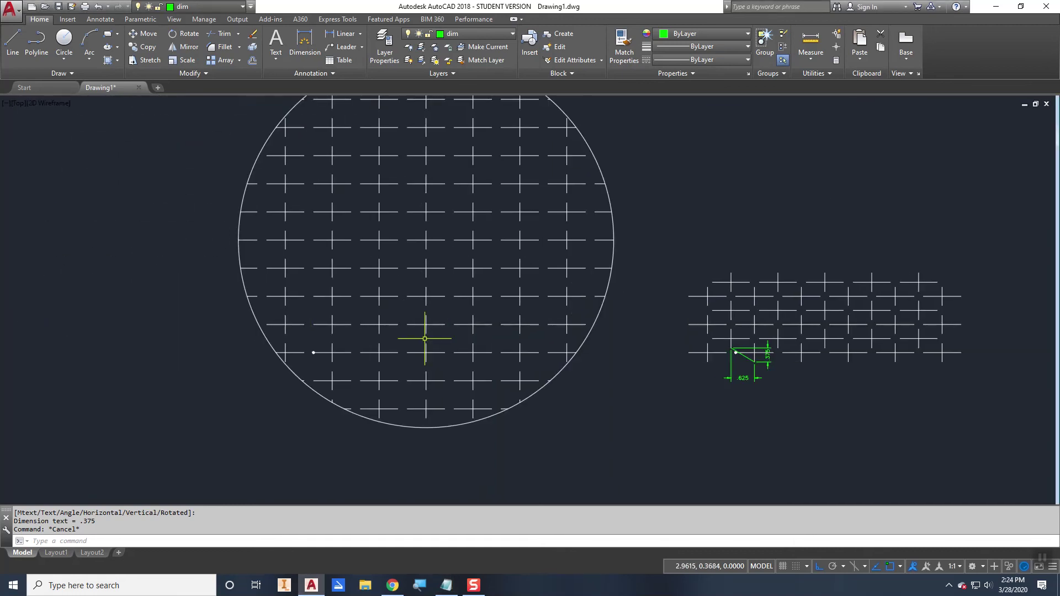
scroll(425, 338, up, 2)
click(368, 329)
click(359, 310)
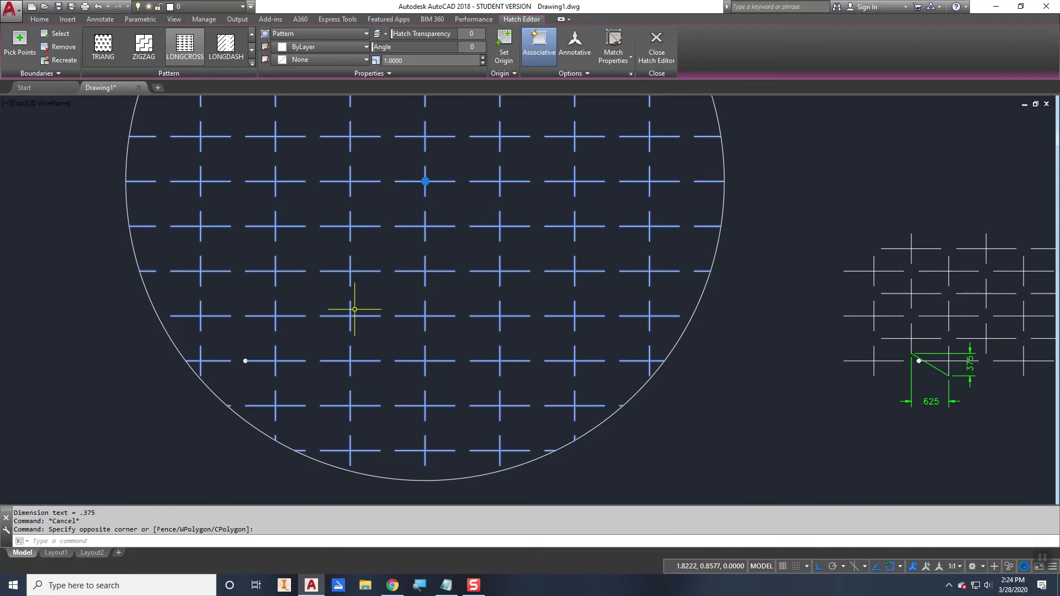
click(103, 47)
click(185, 47)
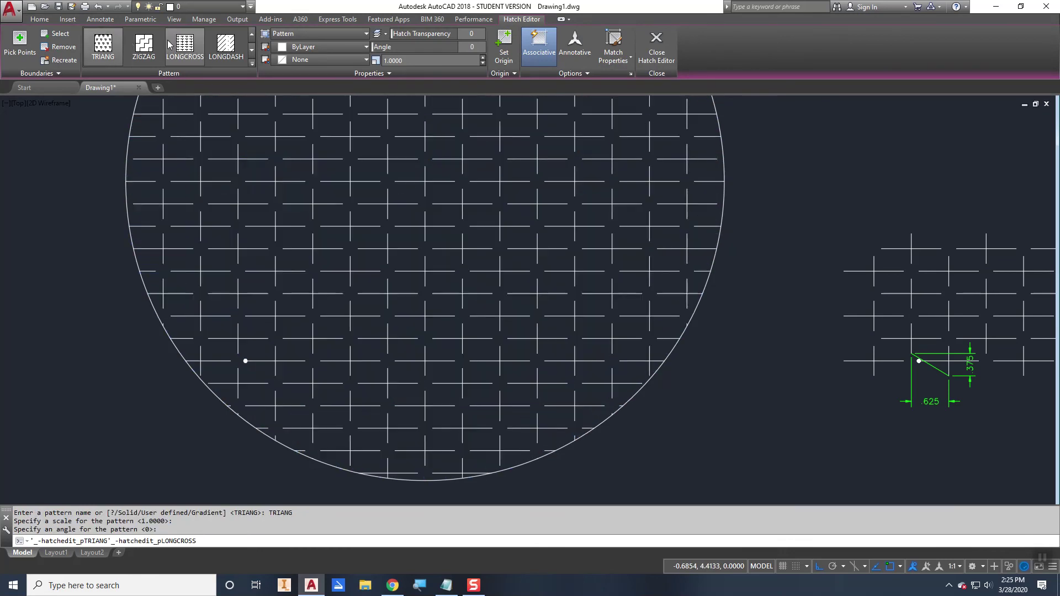
key(Escape)
scroll(159, 322, down, 2)
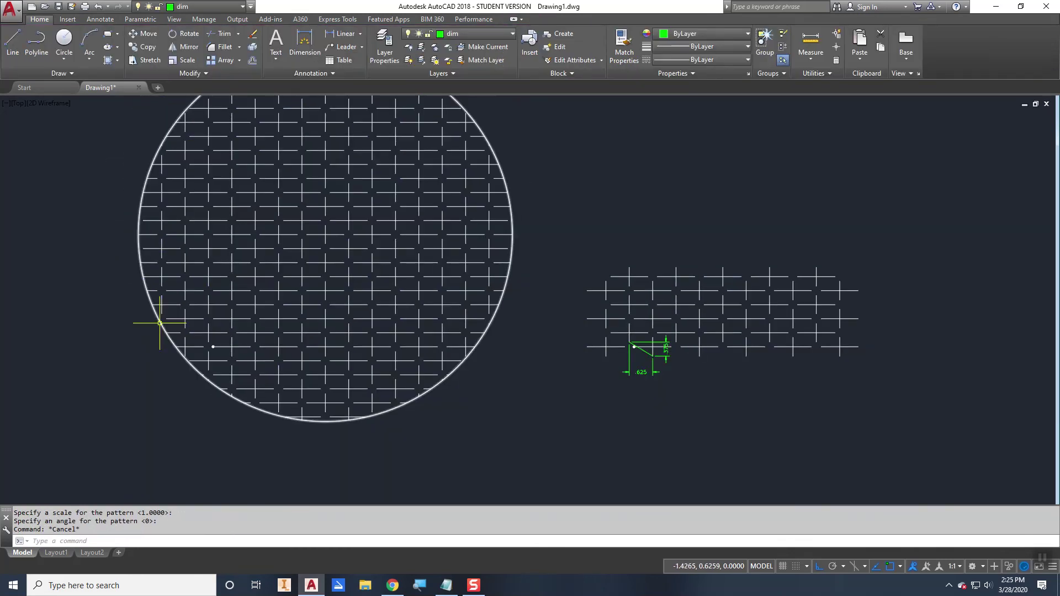
scroll(328, 353, up, 2)
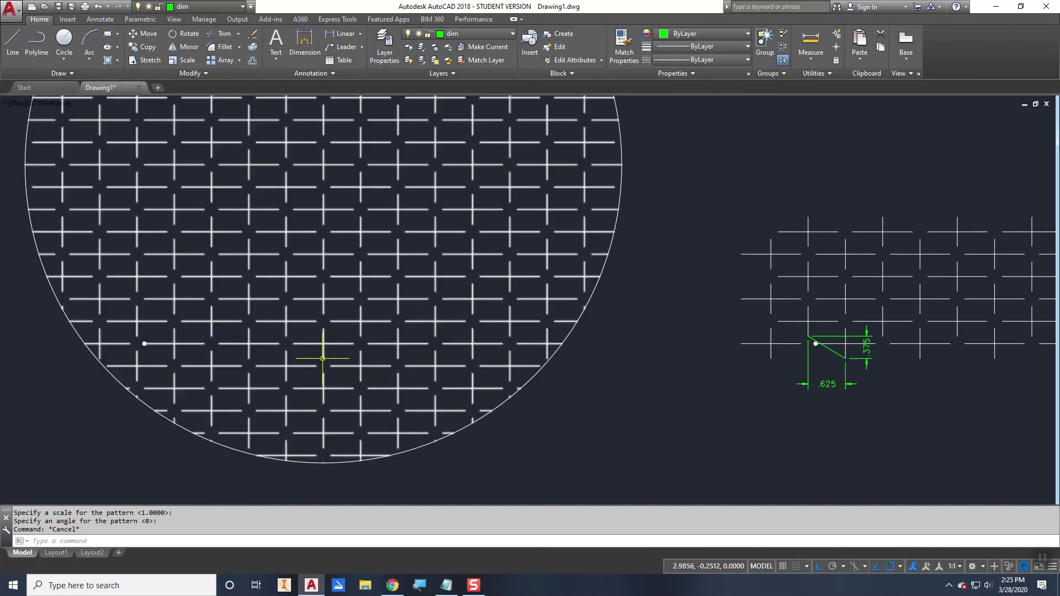
scroll(176, 356, up, 3)
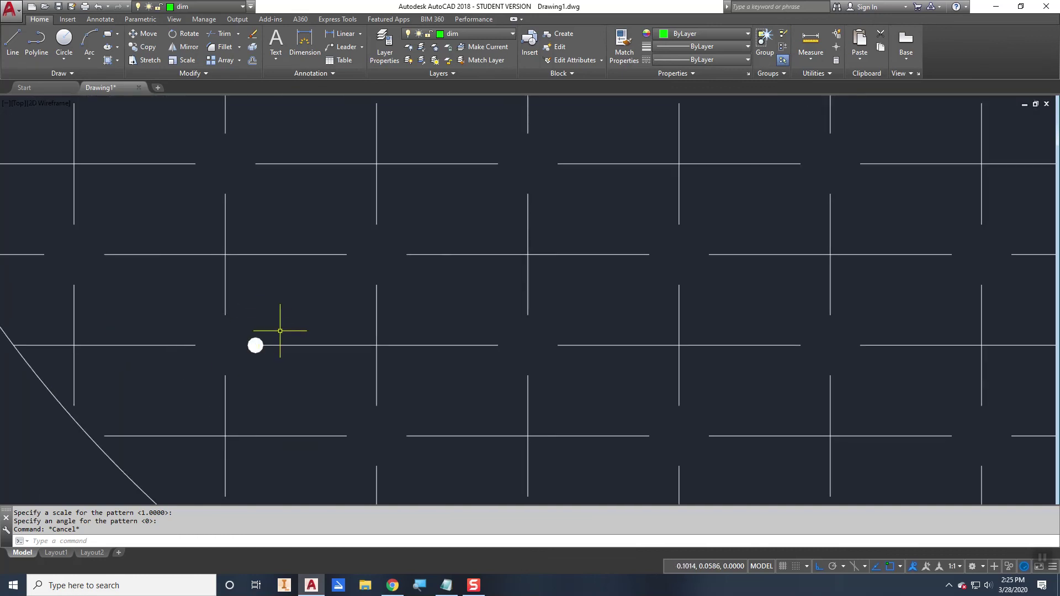
scroll(279, 326, down, 2)
scroll(361, 347, down, 3)
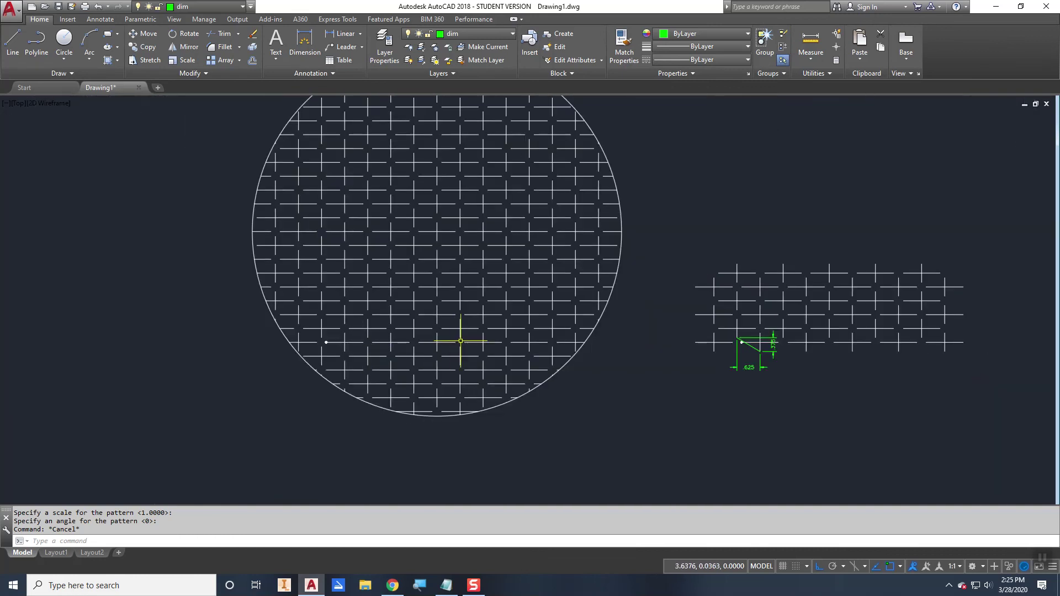